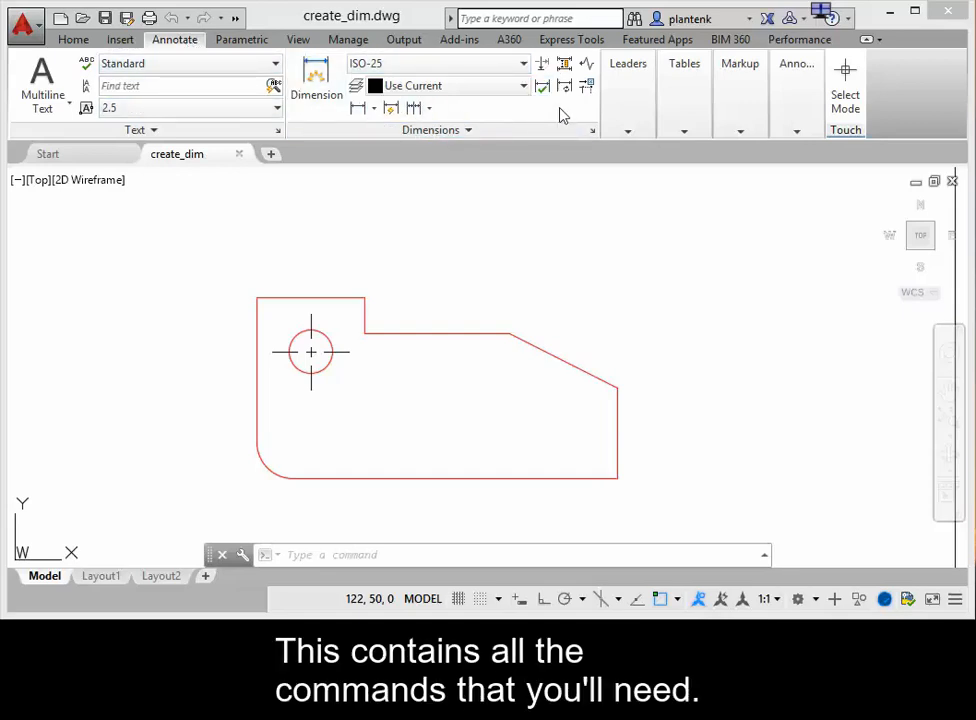
Add a horizontal linear dimension from the part's upper-left corner to the hole's vertical centre line, placed just above the part
click(74, 40)
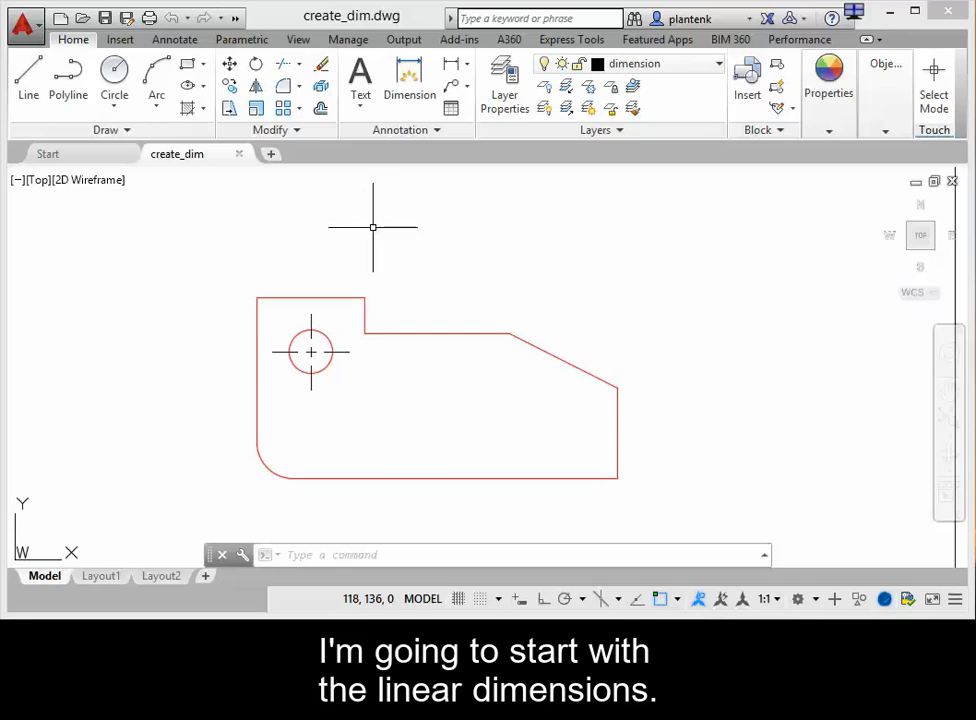
click(451, 67)
click(466, 68)
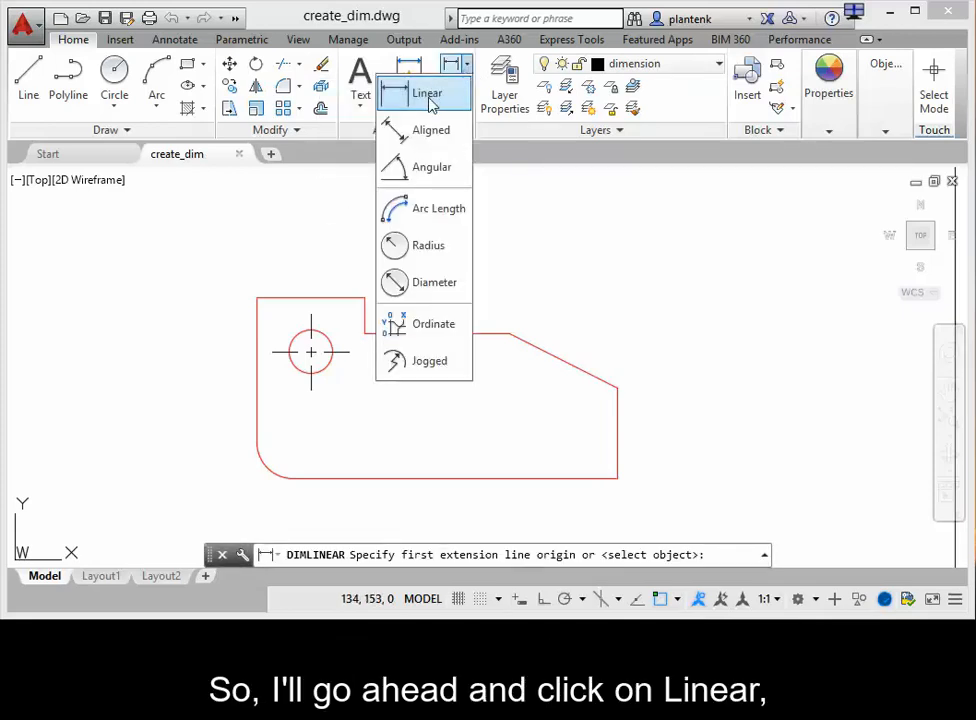
click(428, 95)
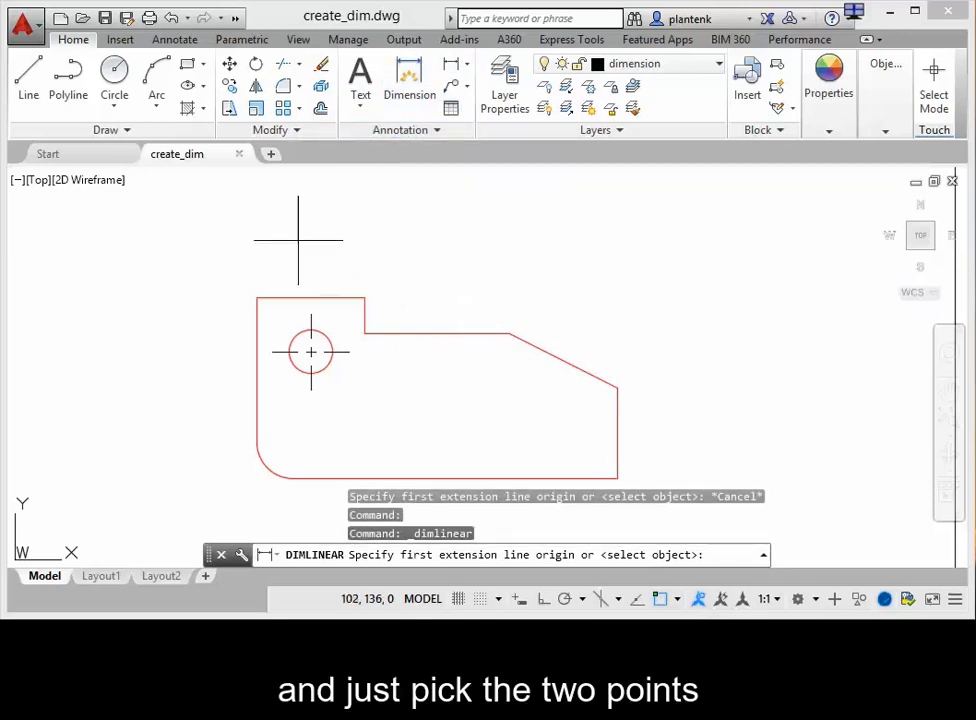
click(257, 297)
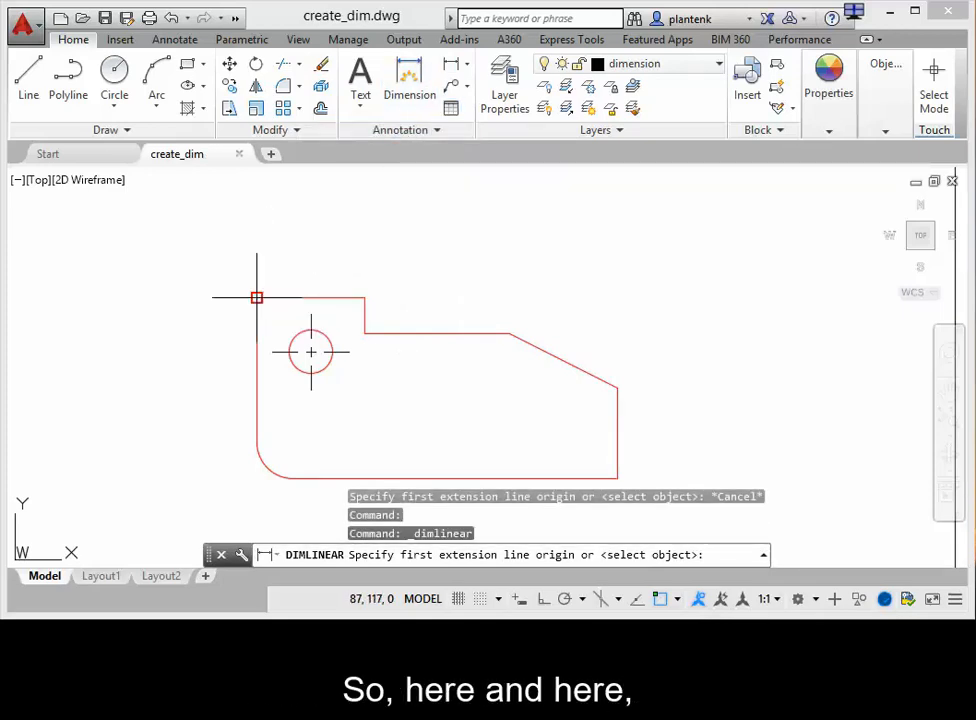
click(310, 313)
click(300, 270)
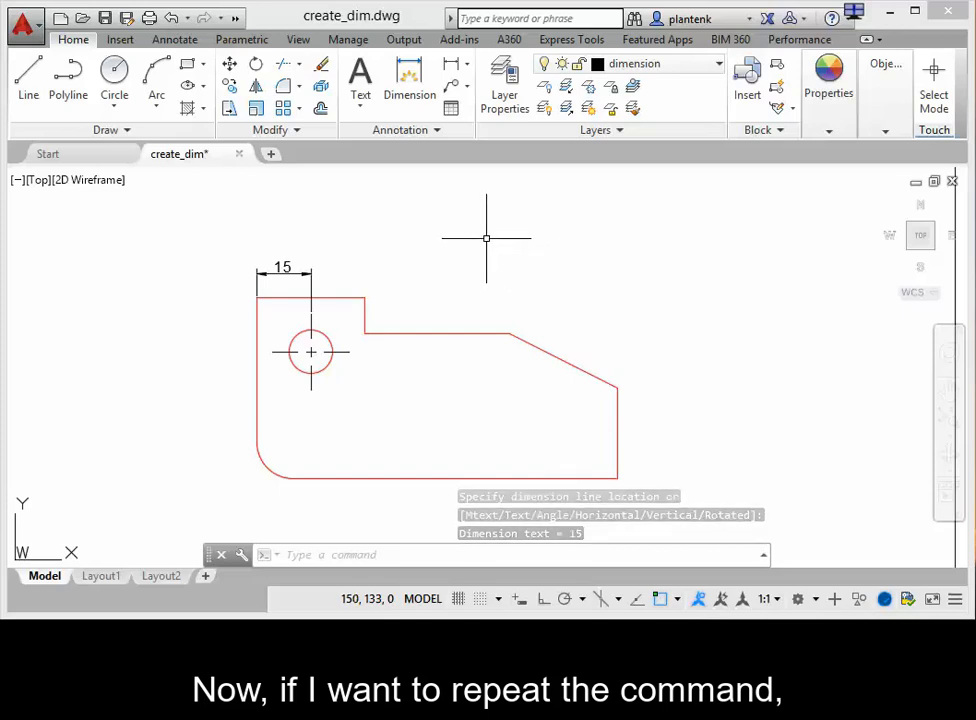
Add two stacked horizontal linear dimensions from the upper-left corner, one to the step's upper corner and one to the start of the slope
key(space)
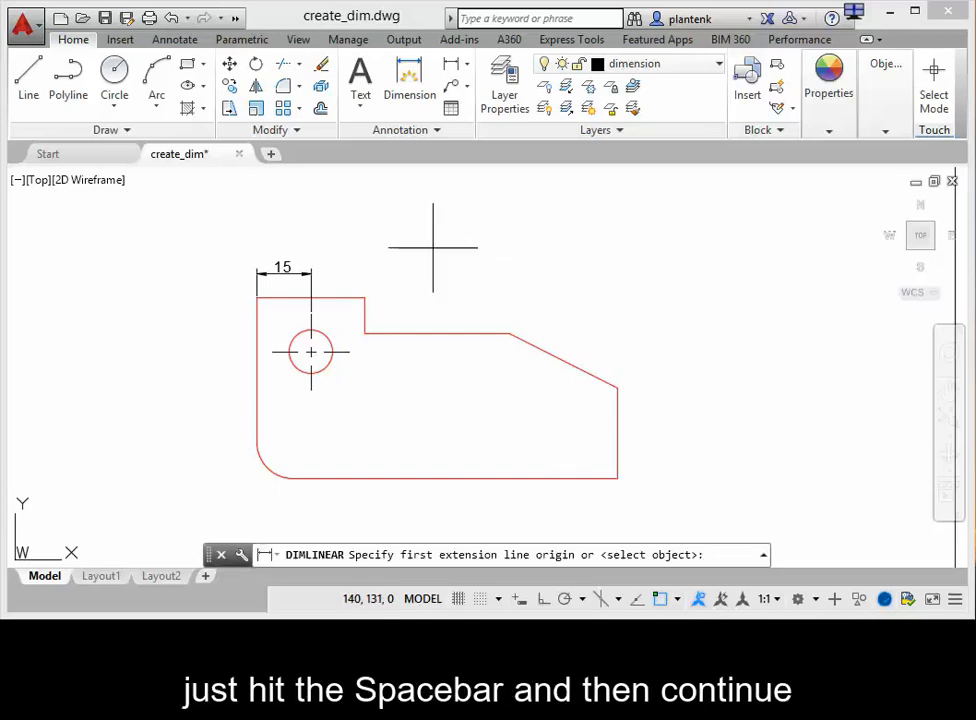
click(257, 297)
click(365, 297)
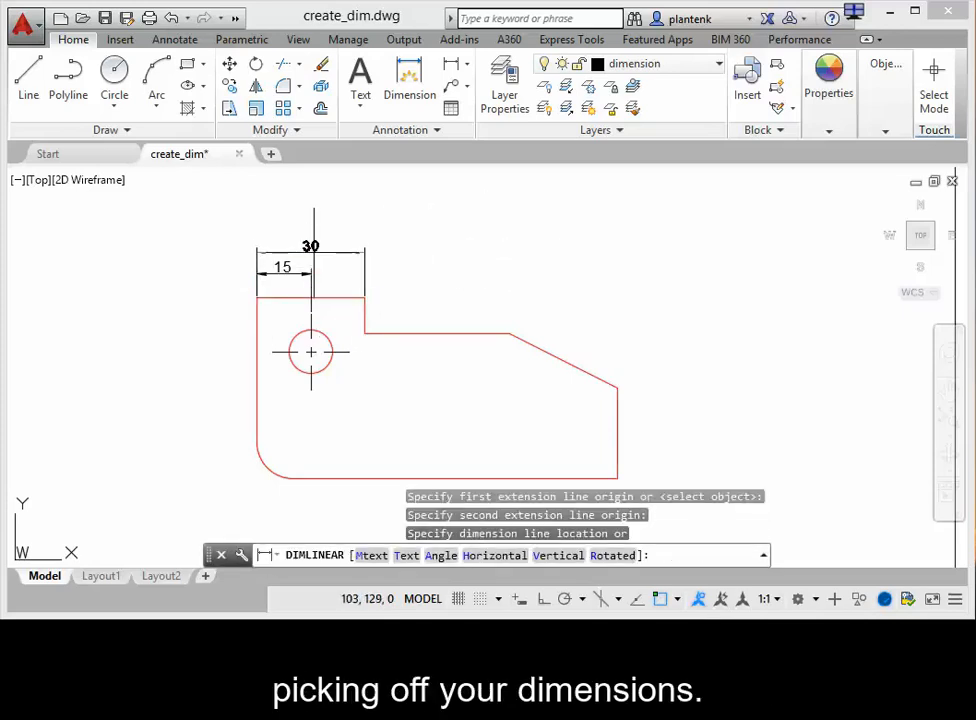
click(320, 245)
key(space)
click(257, 297)
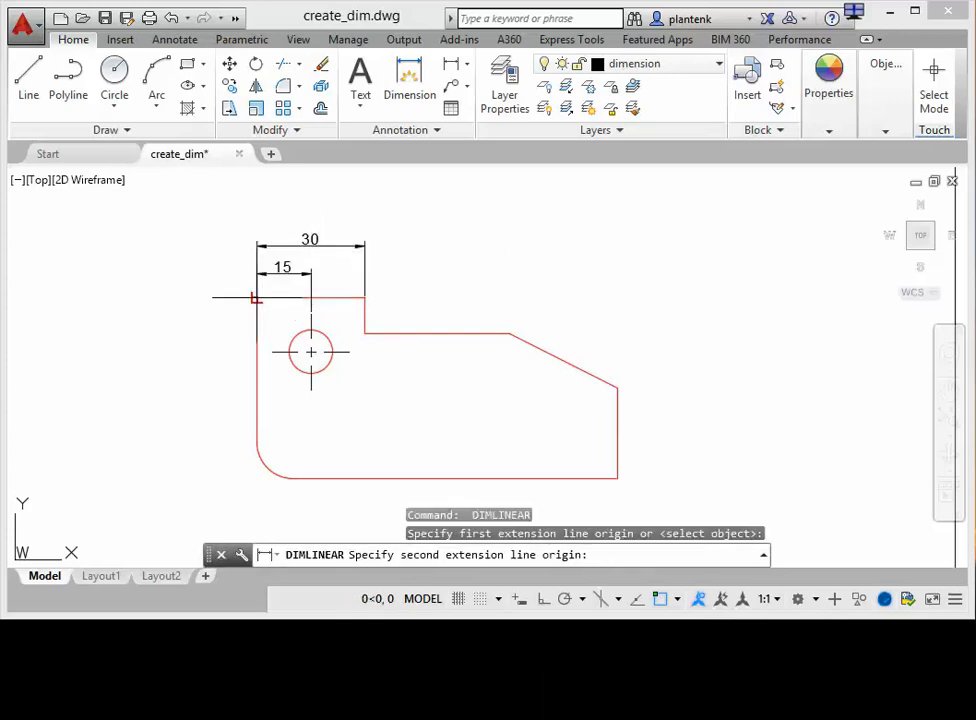
click(509, 333)
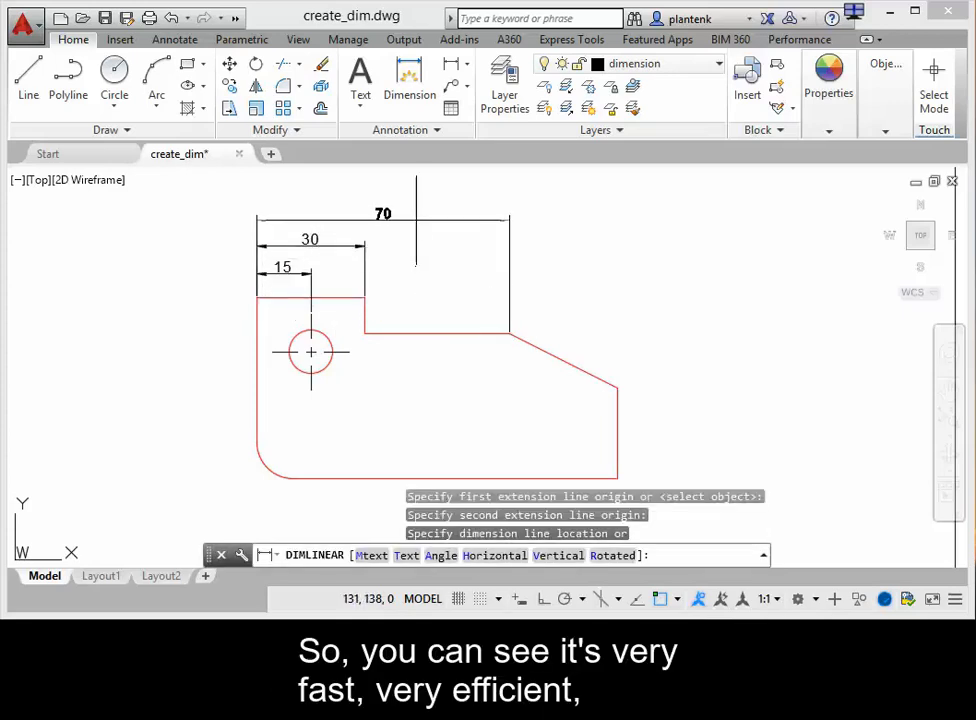
click(414, 213)
Dimension the part's overall width from the upper-left corner to the slope's lower end, placed above the other horizontal dimensions
key(space)
click(257, 297)
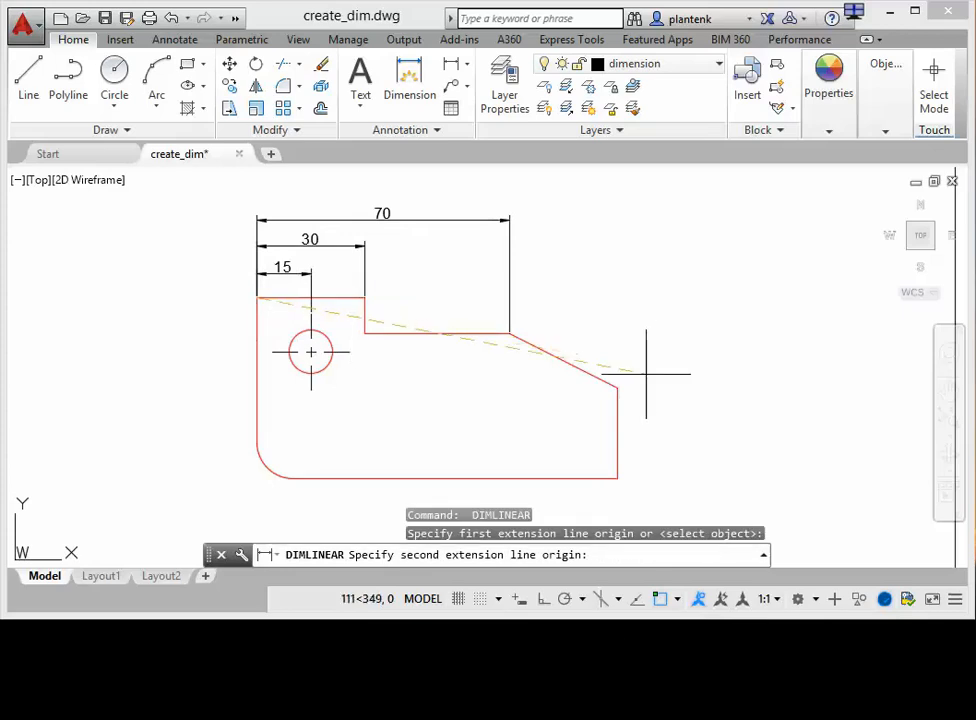
click(617, 387)
click(568, 191)
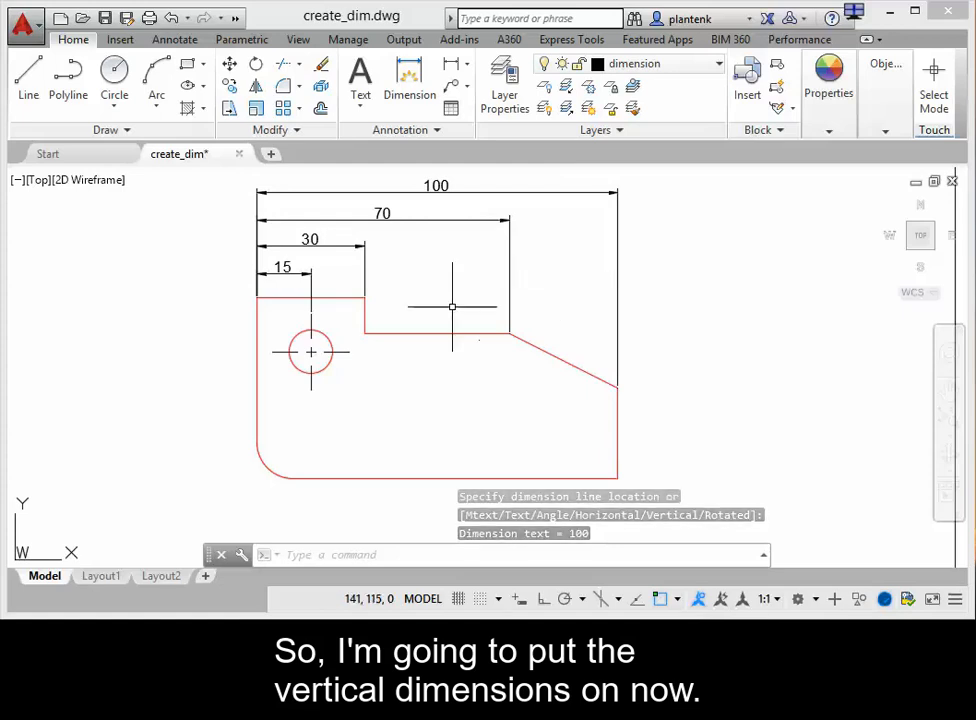
Add a vertical linear dimension from the part's bottom edge to the hole's horizontal centre line, placed beside the left edge
key(Return)
click(292, 478)
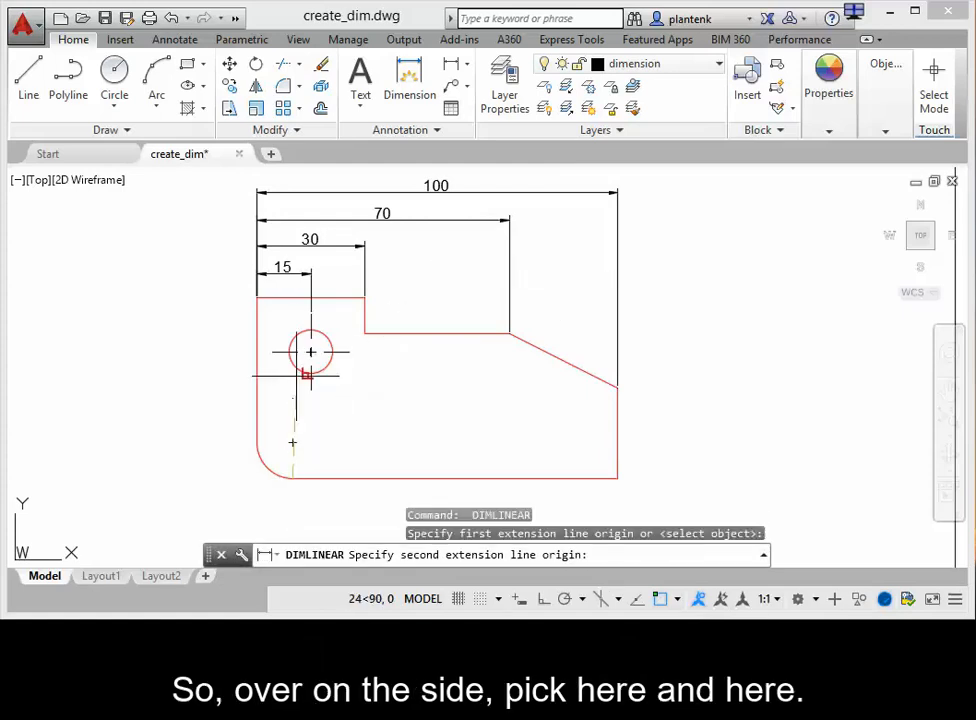
click(272, 351)
click(230, 362)
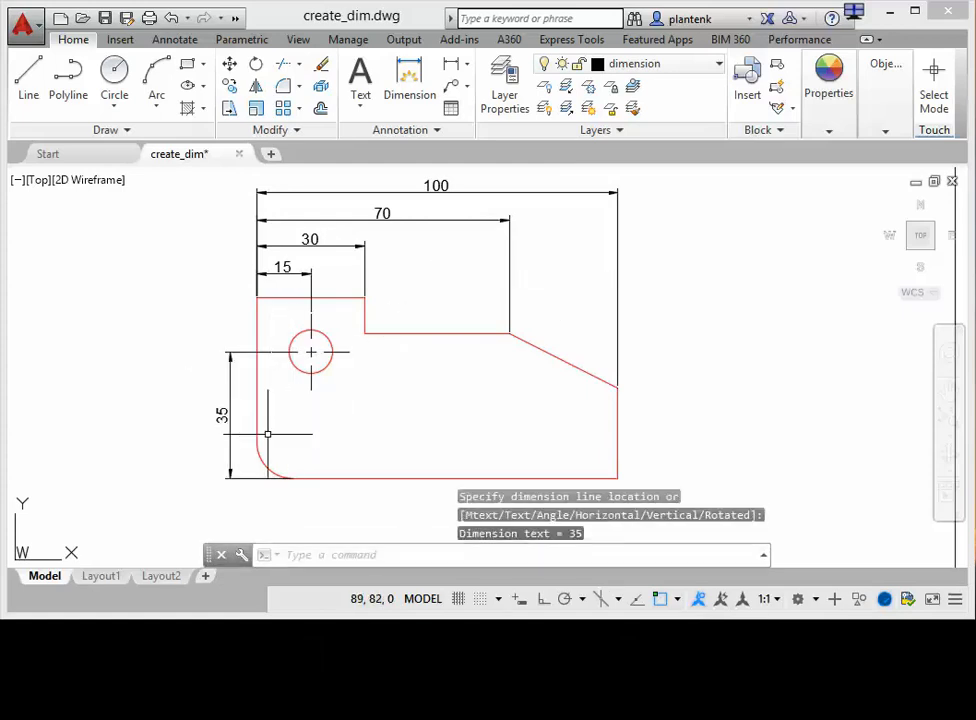
Add vertical linear dimensions from the bottom edge to the step's lower corner and to the upper-left corner, stacked outward on the left side
key(Return)
click(292, 478)
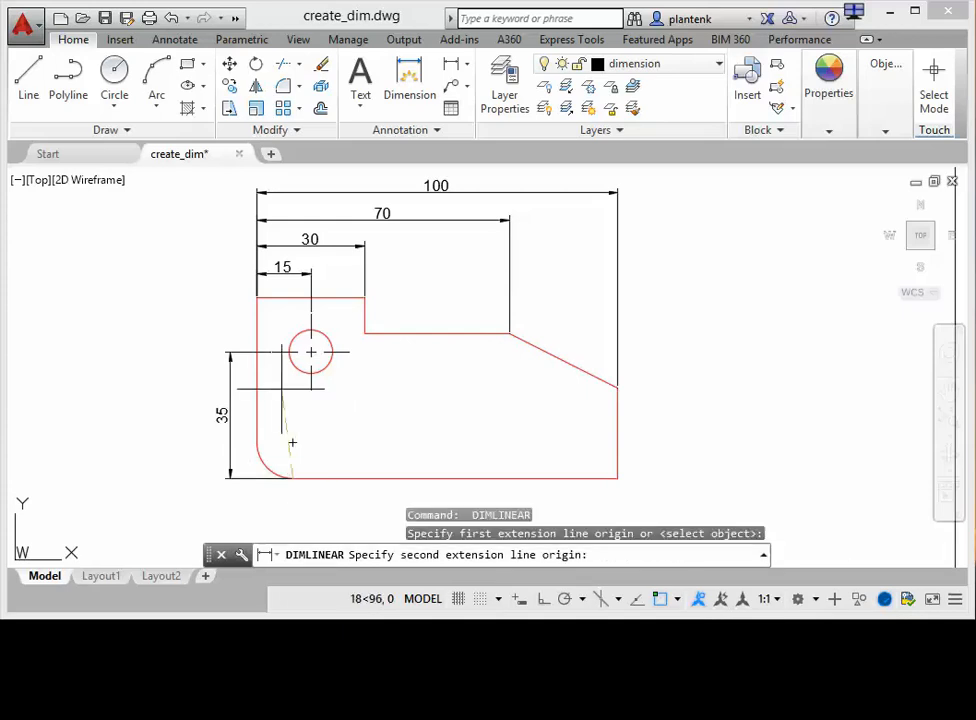
click(365, 333)
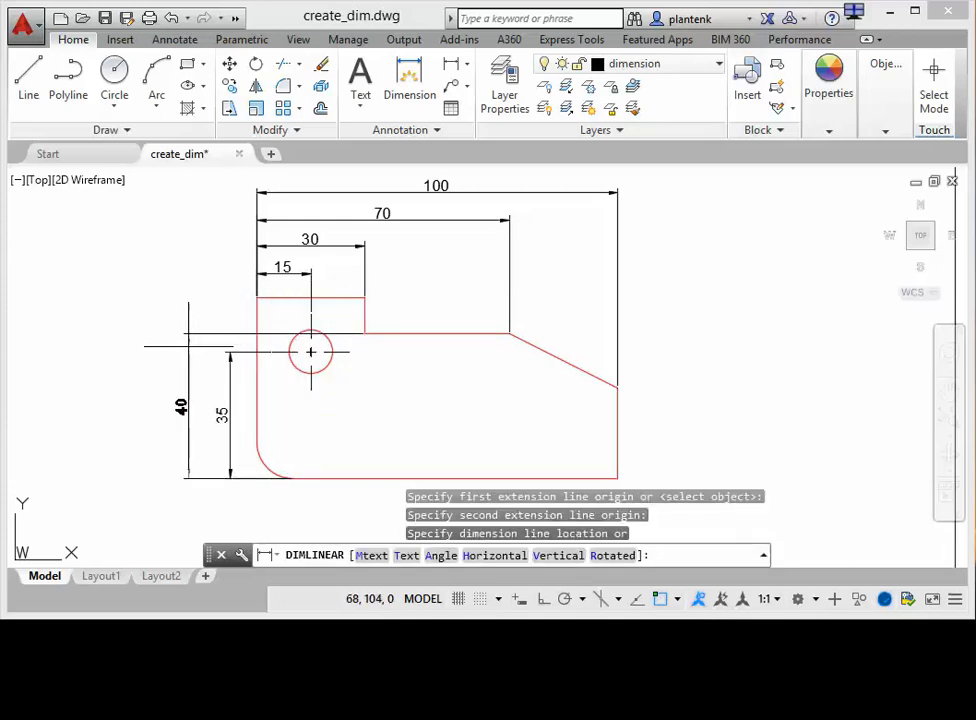
click(187, 342)
key(Return)
click(292, 477)
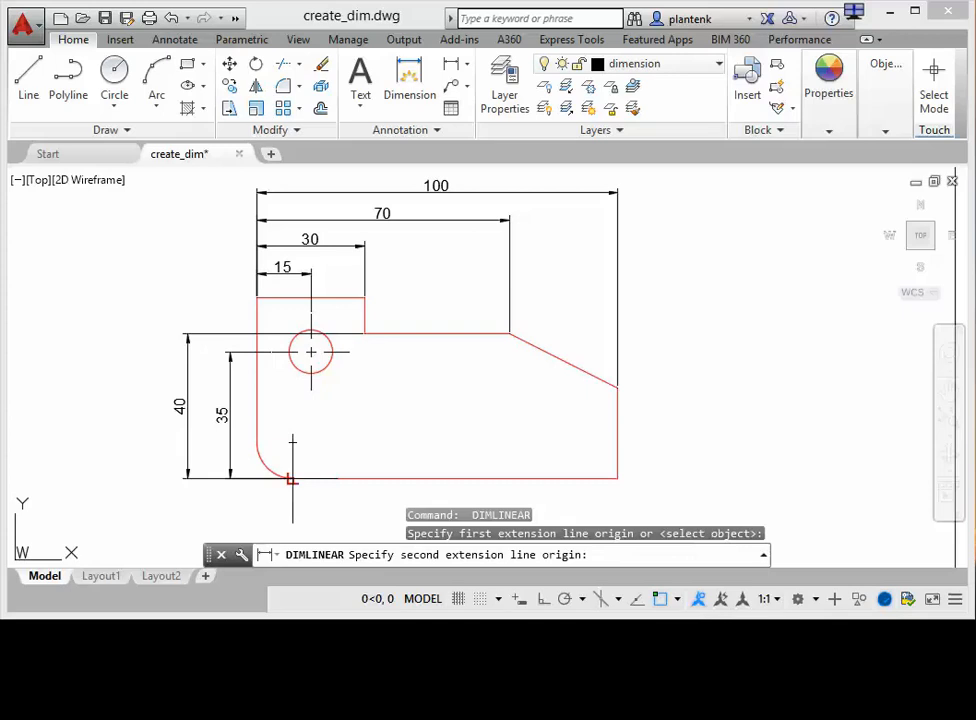
click(257, 297)
click(155, 318)
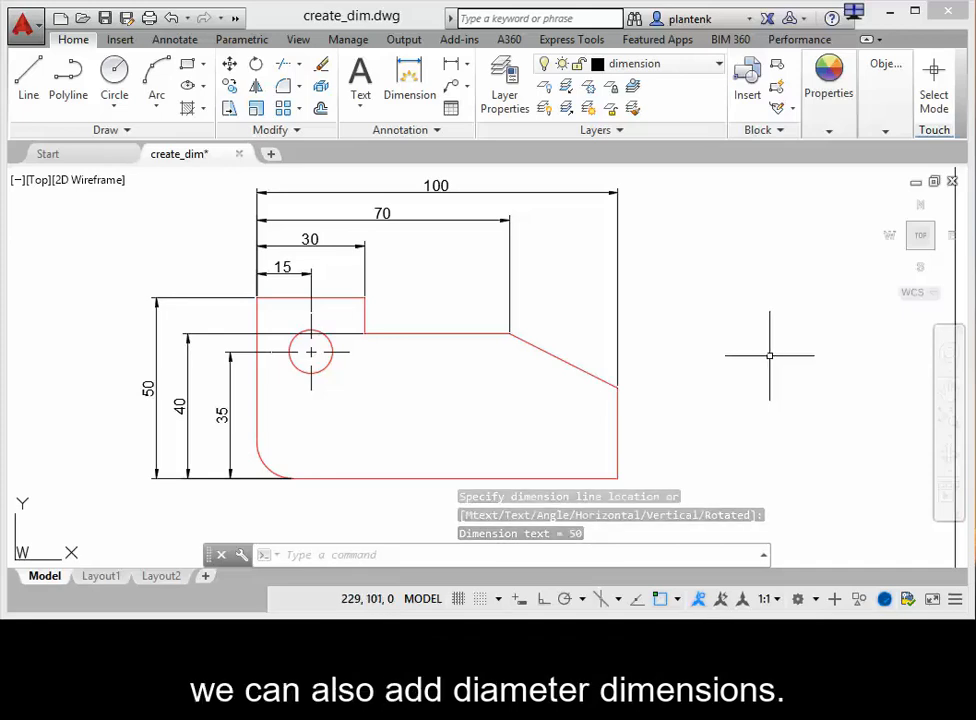
Add a diameter dimension to the hole, placed outside the part beyond its upper-left corner
click(468, 68)
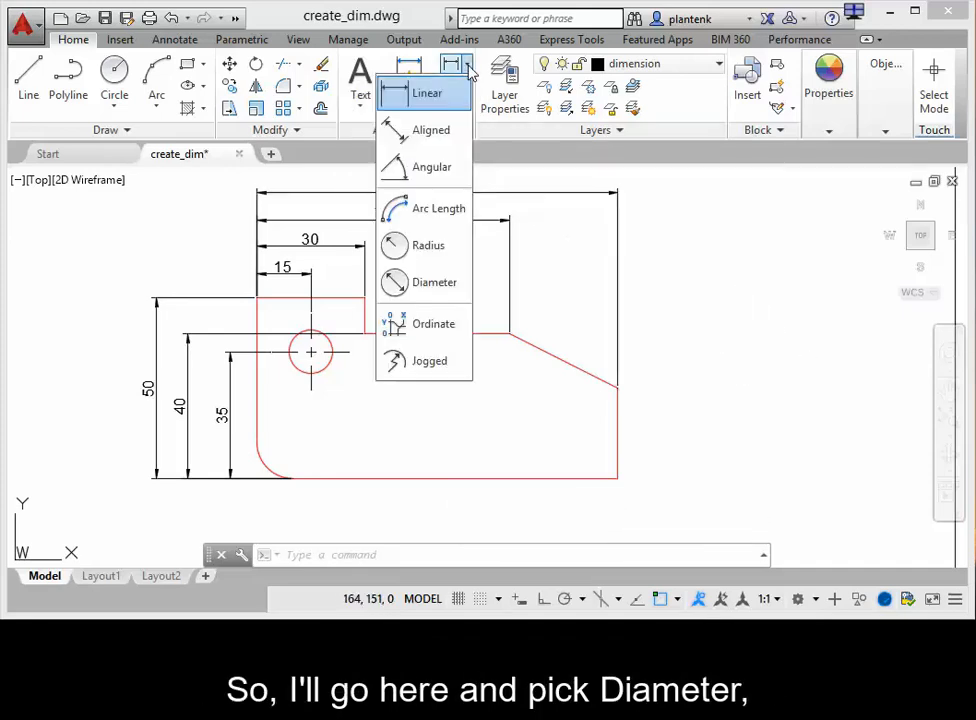
click(434, 282)
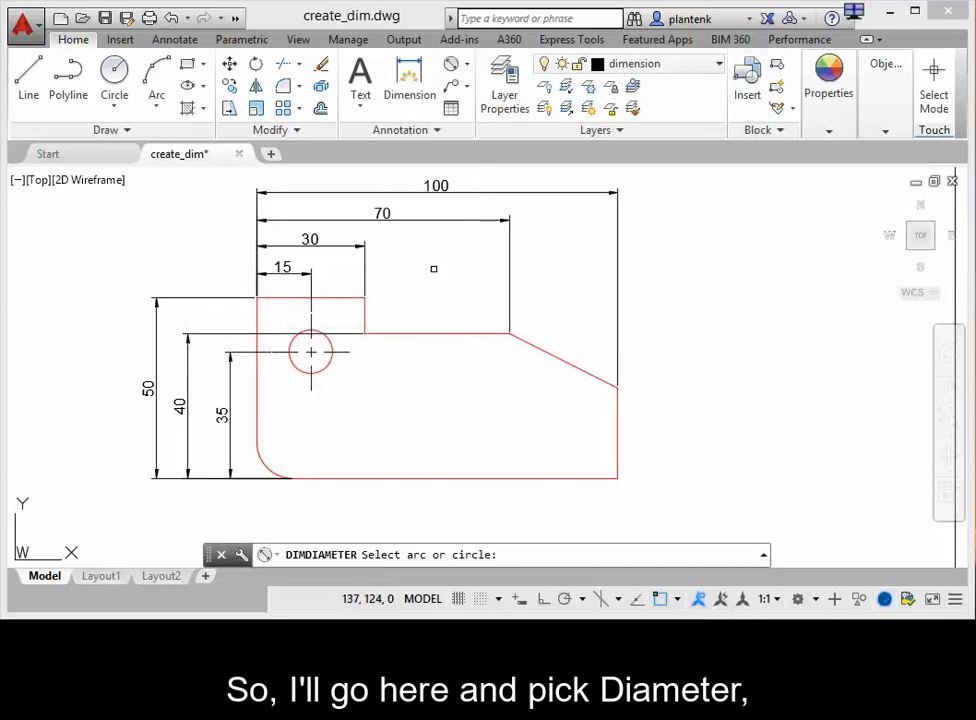
click(283, 341)
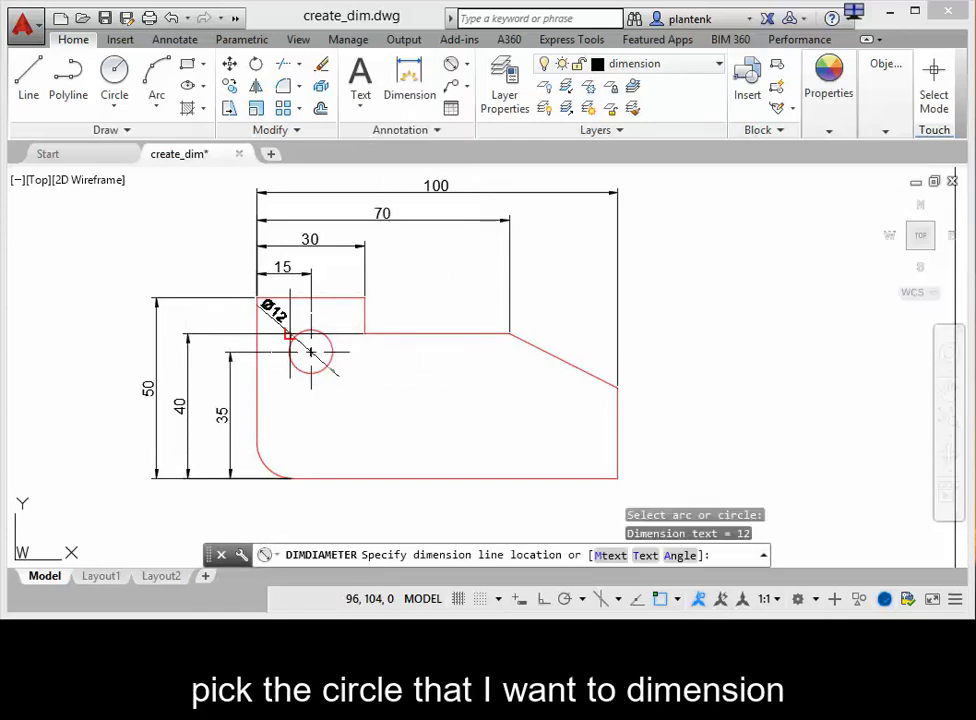
click(203, 247)
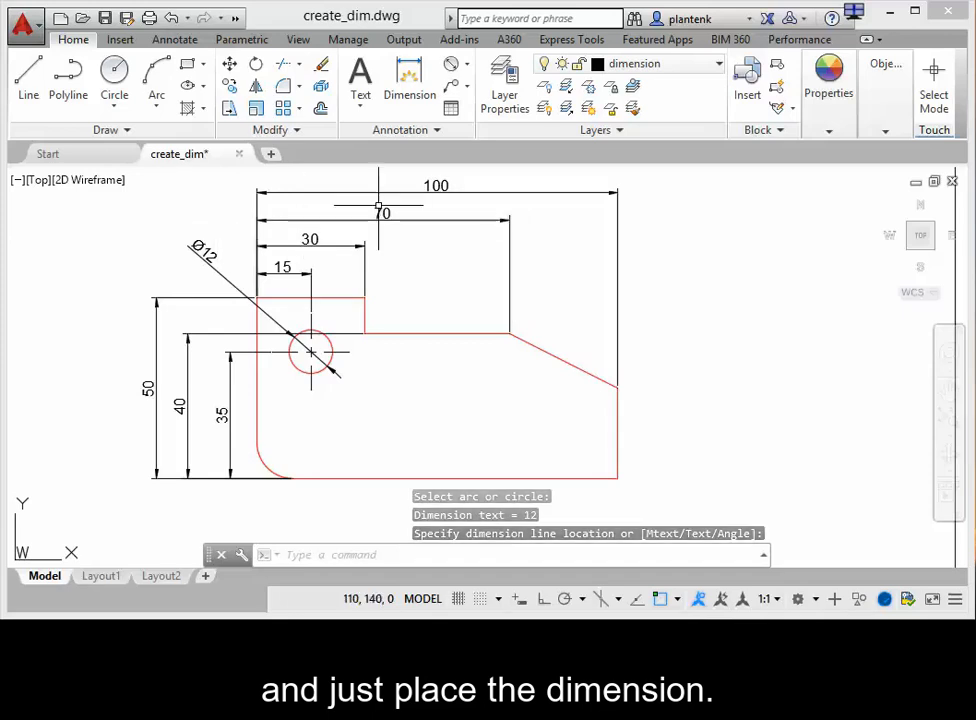
Add a radius dimension to the rounded lower-left corner, placed outside the part
click(466, 68)
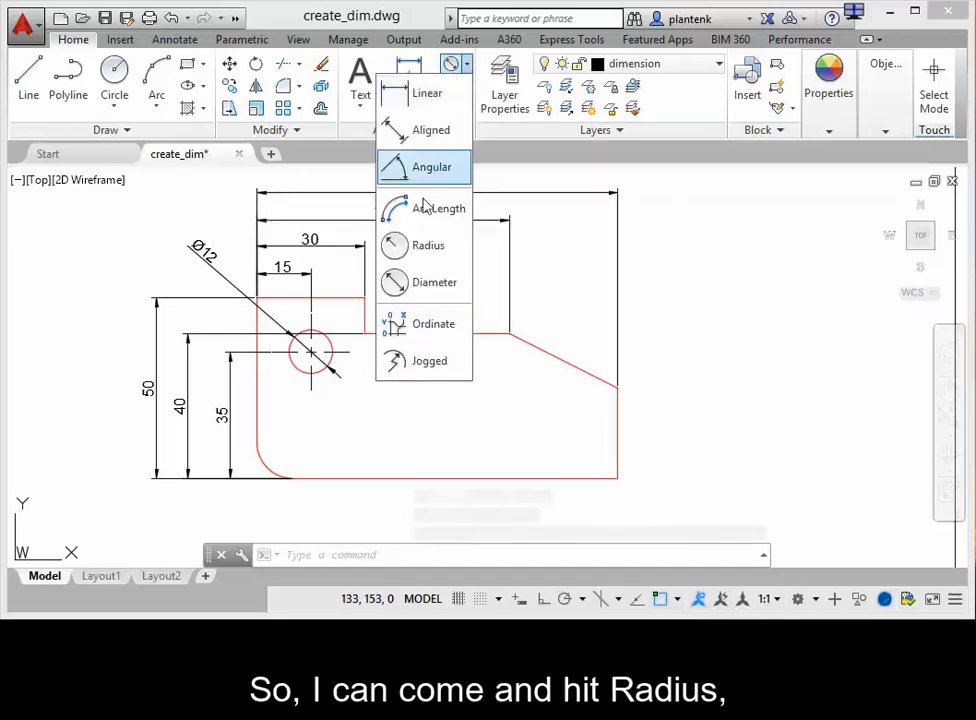
click(412, 248)
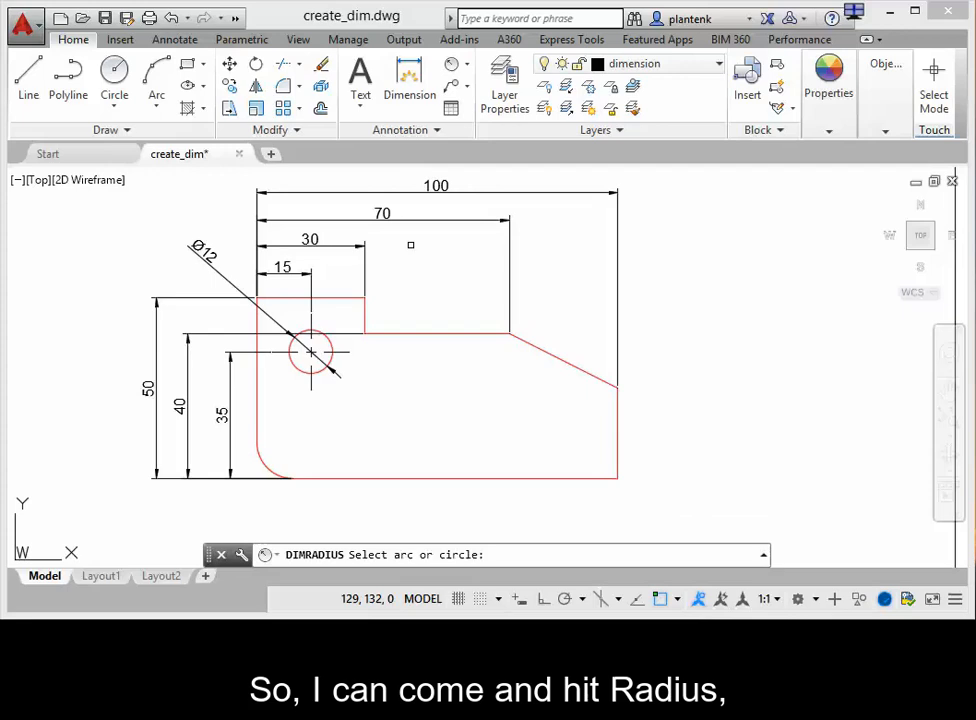
click(270, 465)
click(222, 510)
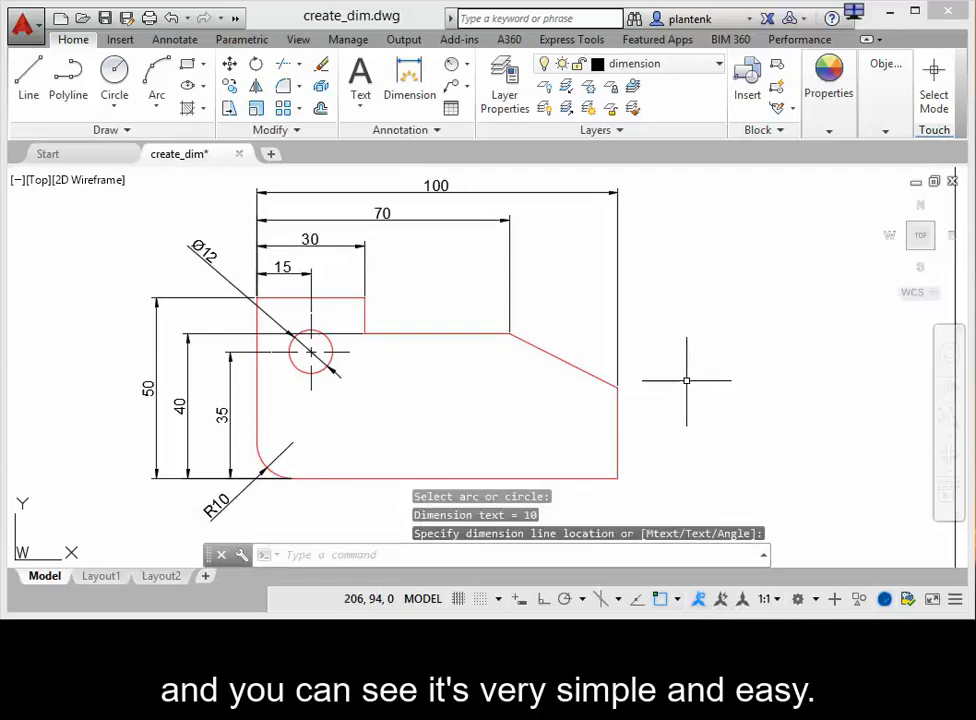
Add an angular dimension between the sloped edge and the adjoining horizontal edge, placed to the right of the part
click(465, 64)
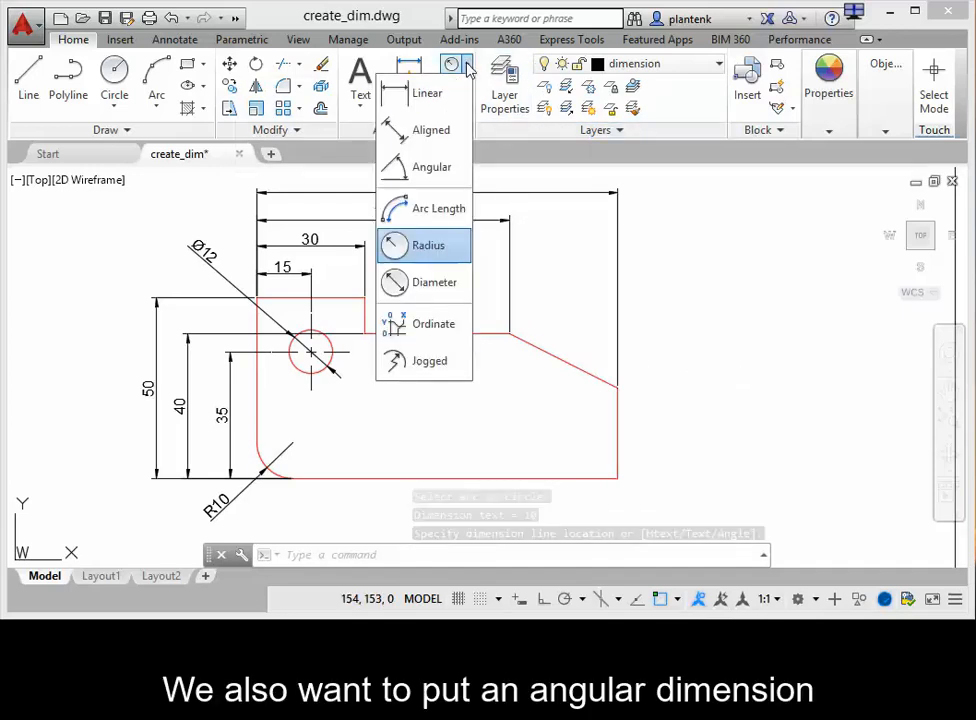
click(432, 168)
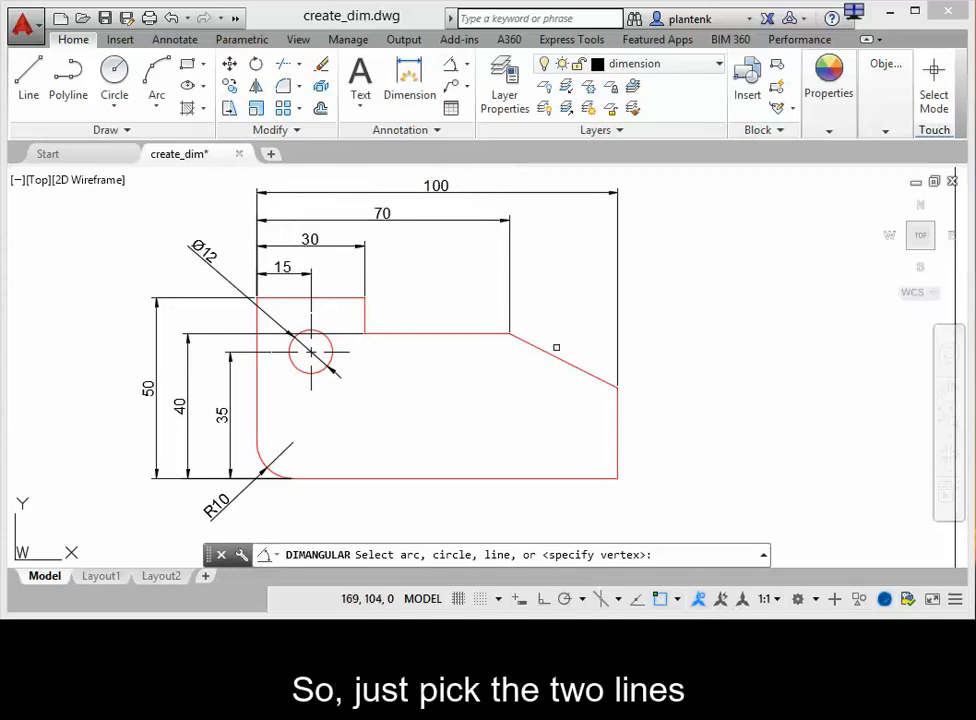
click(560, 357)
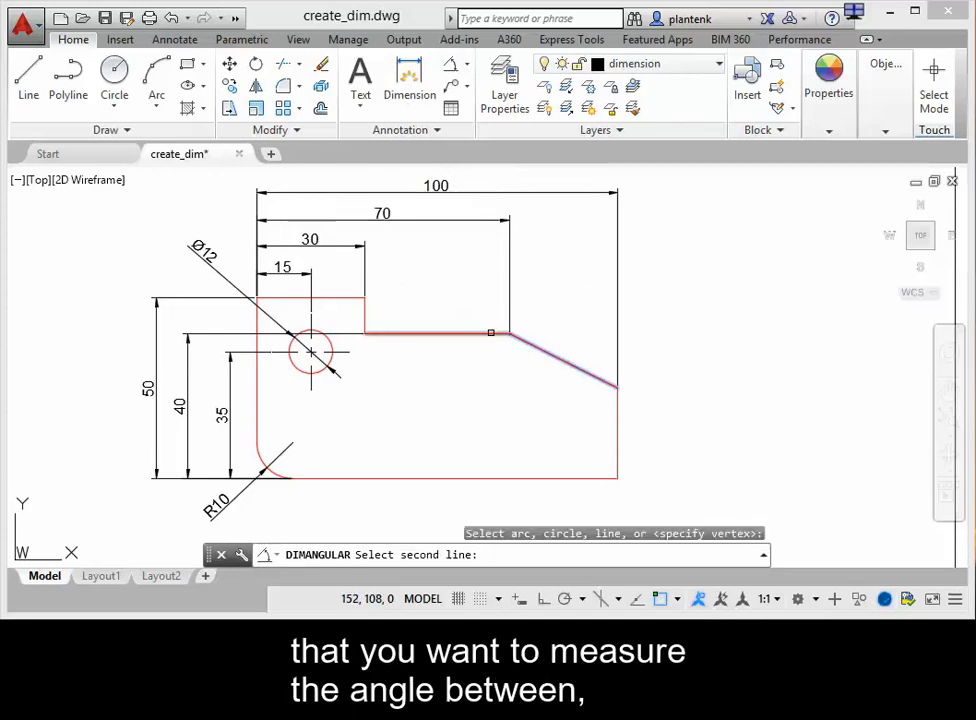
click(490, 333)
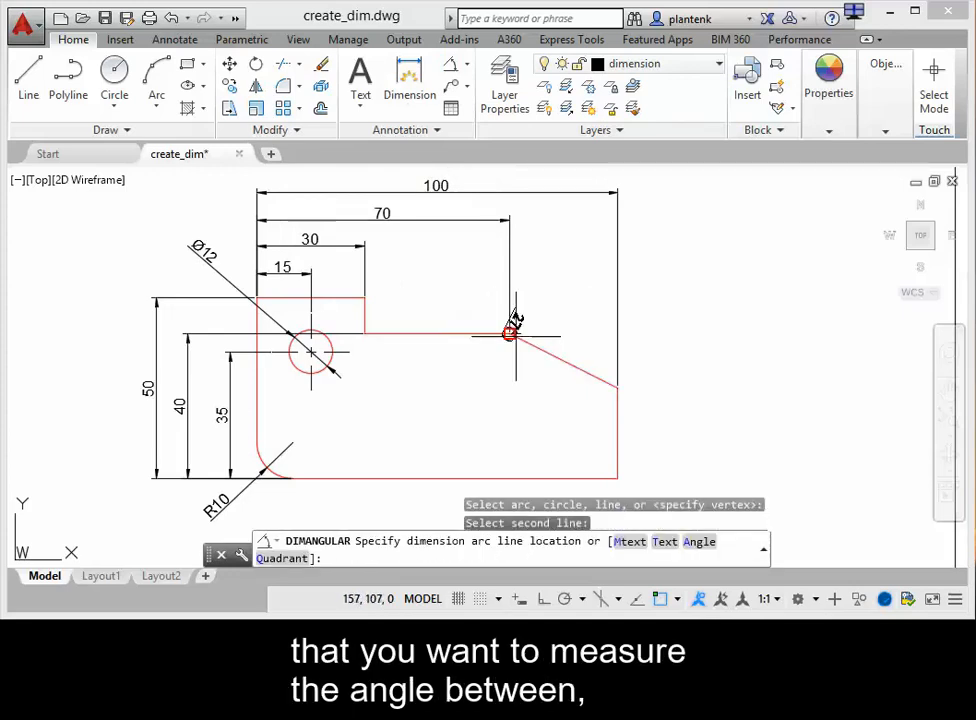
click(656, 370)
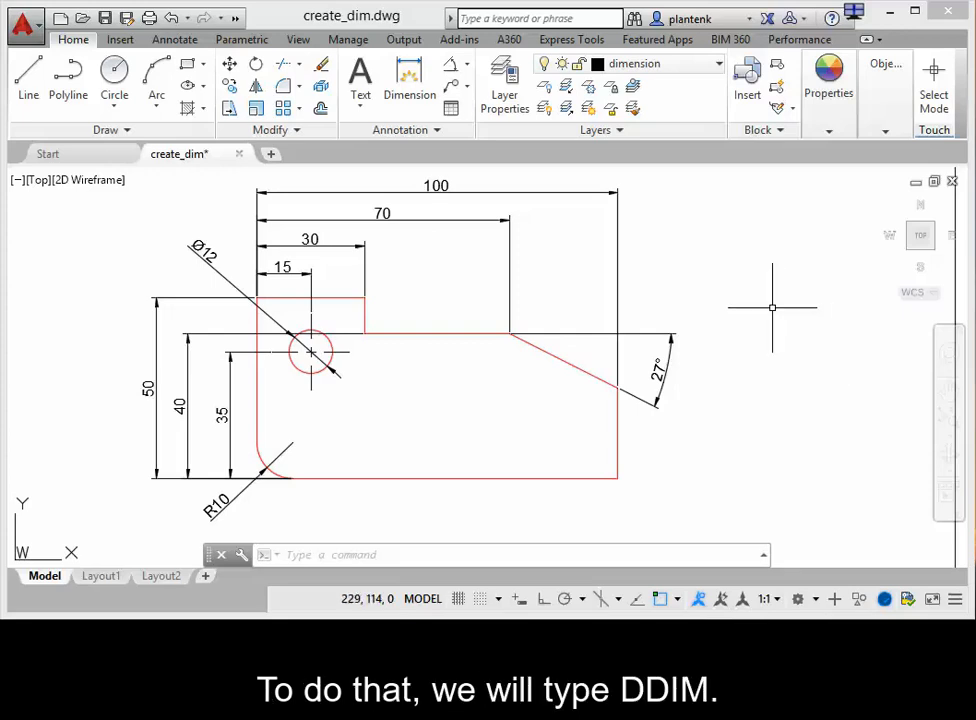
Create a new annotative dimension style named ASME that starts with ISO-25 and applies to all dimensions
text(ddim)
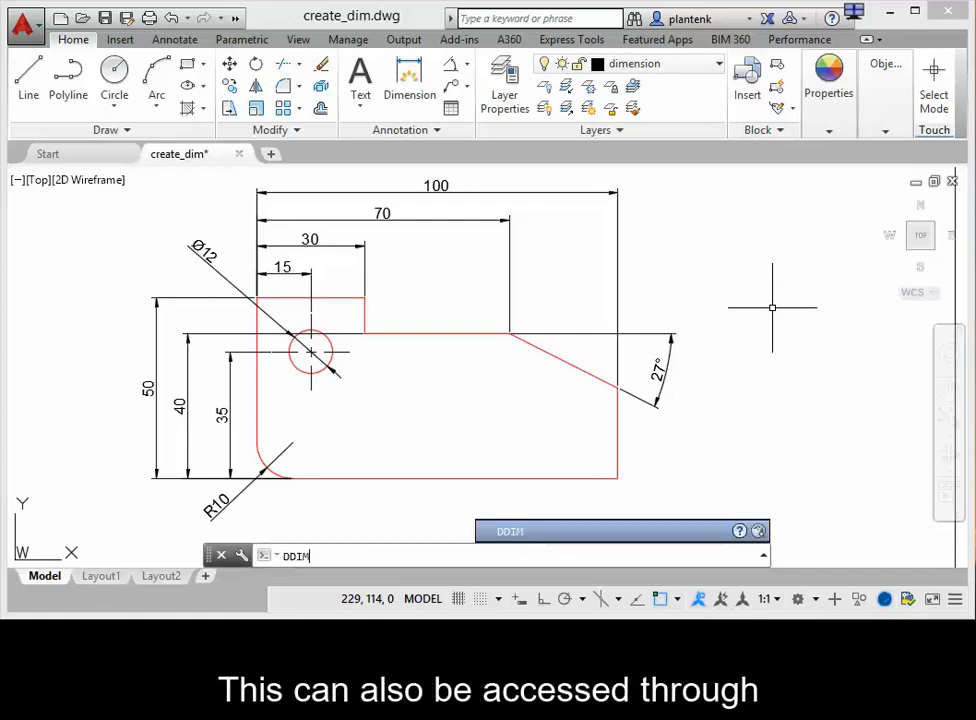
key(Return)
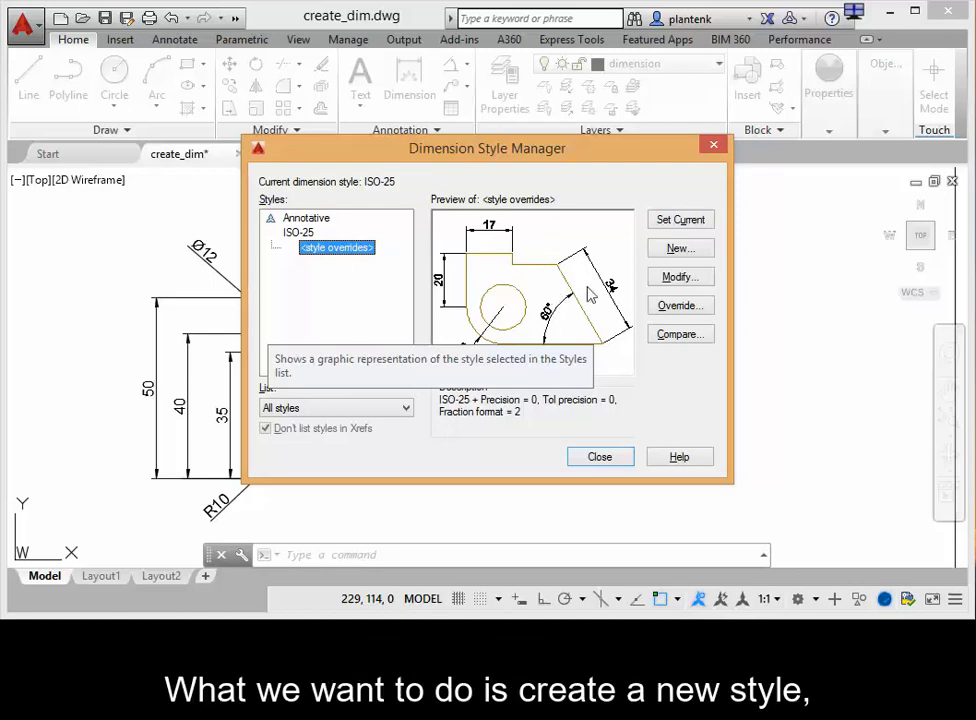
click(678, 251)
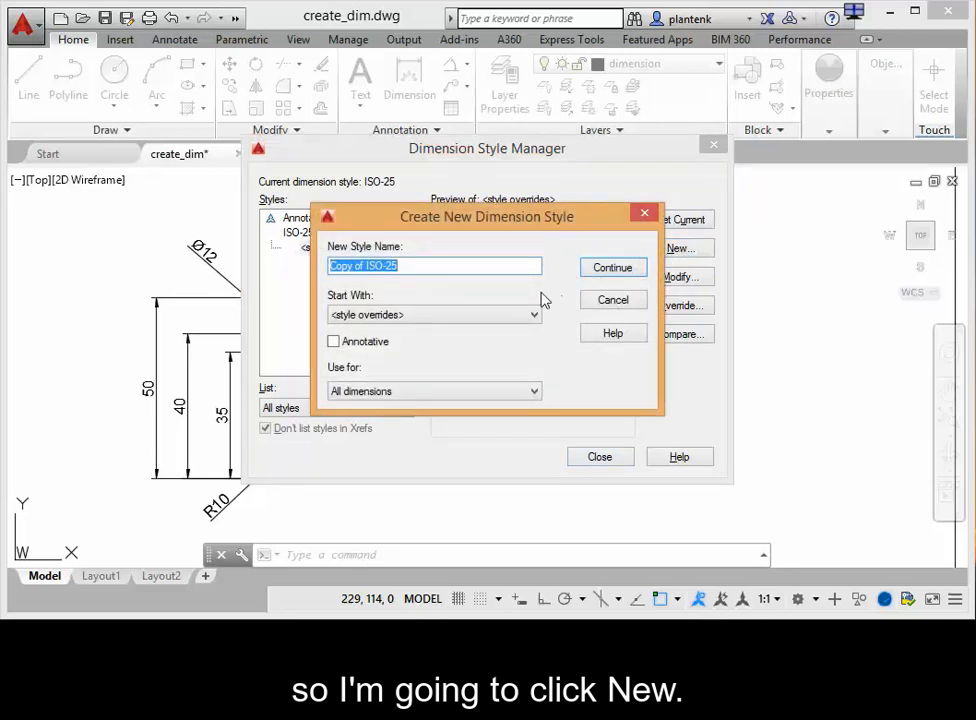
click(514, 316)
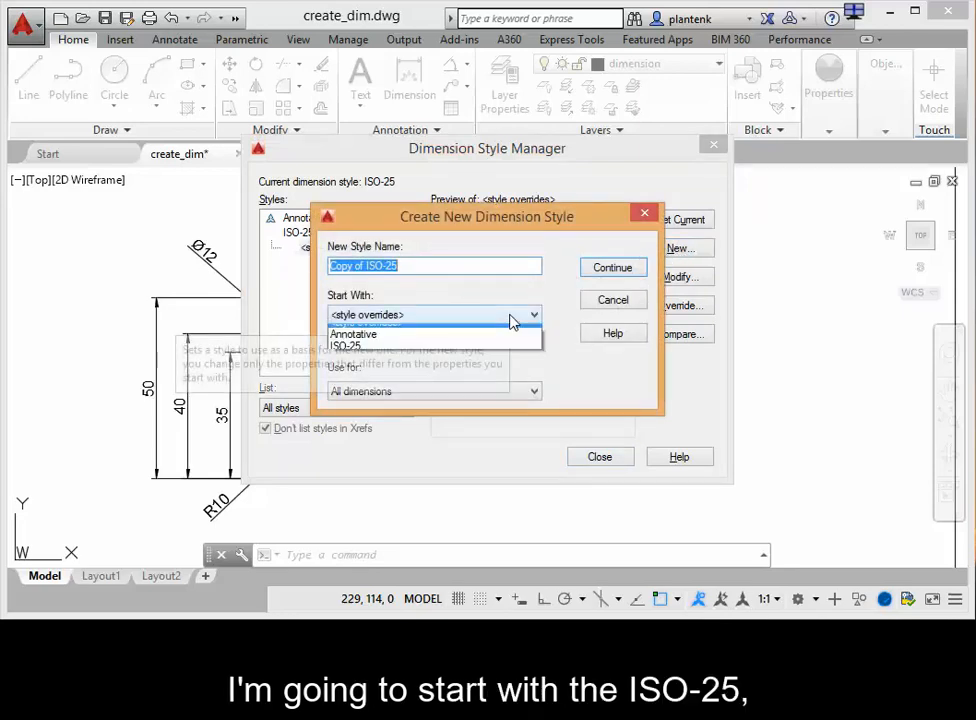
click(416, 356)
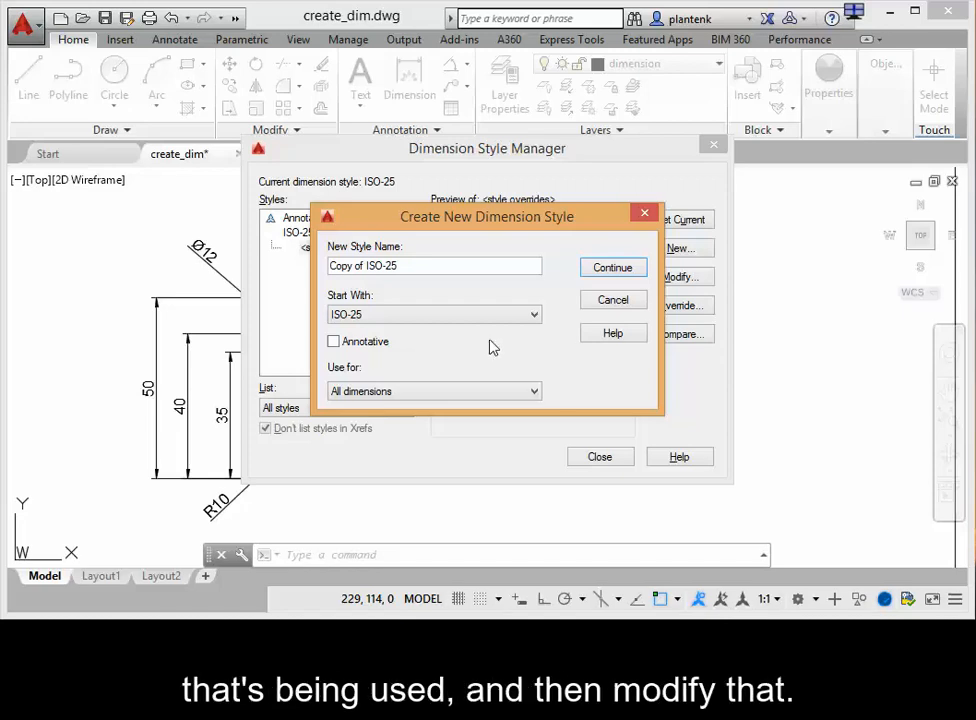
click(334, 343)
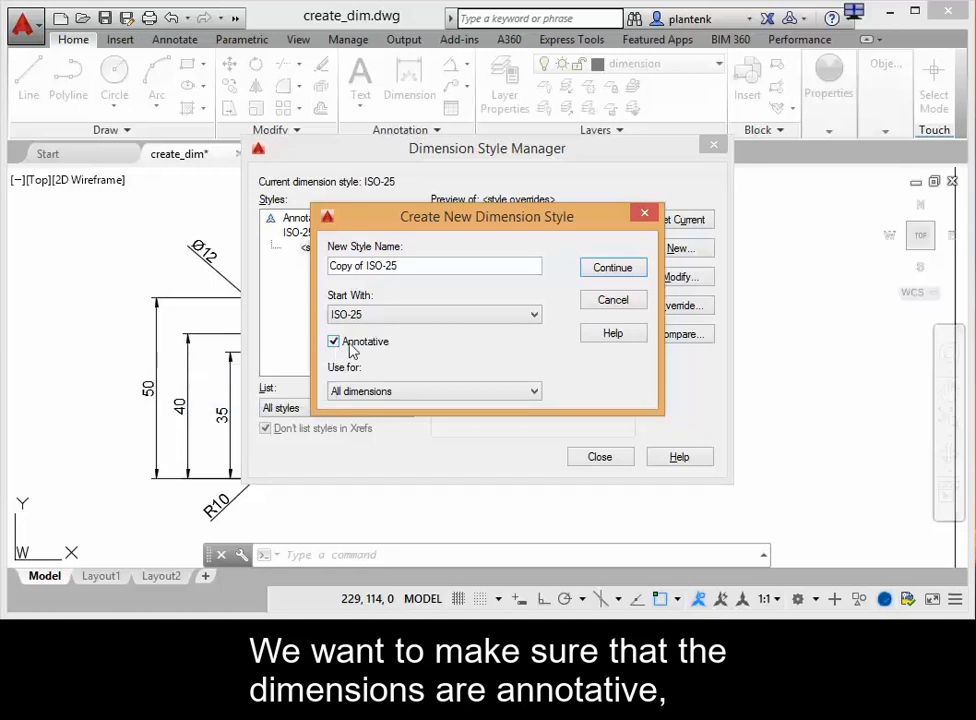
drag(402, 266, 293, 266)
text(ASME)
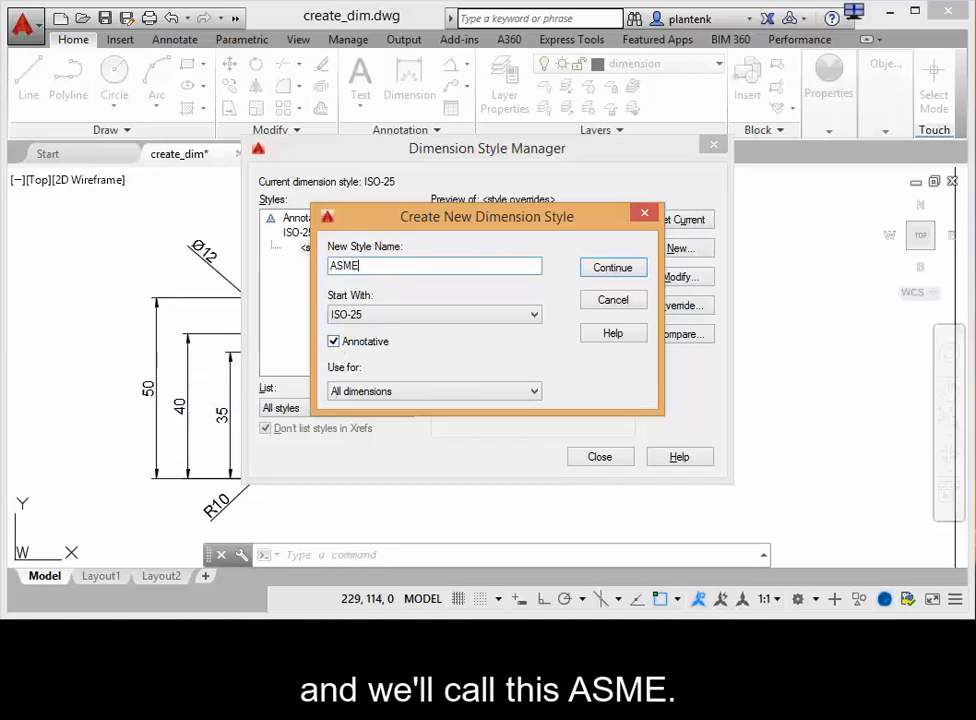
click(612, 268)
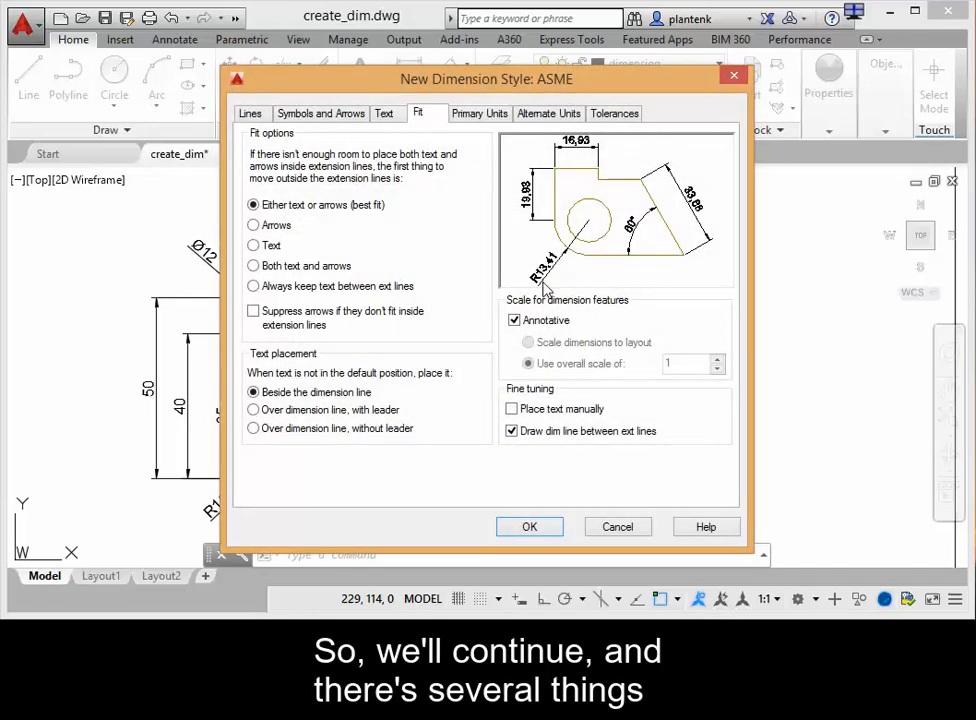
Set the ASME style's center marks to None and its arc length symbol to Above dimension text
click(251, 114)
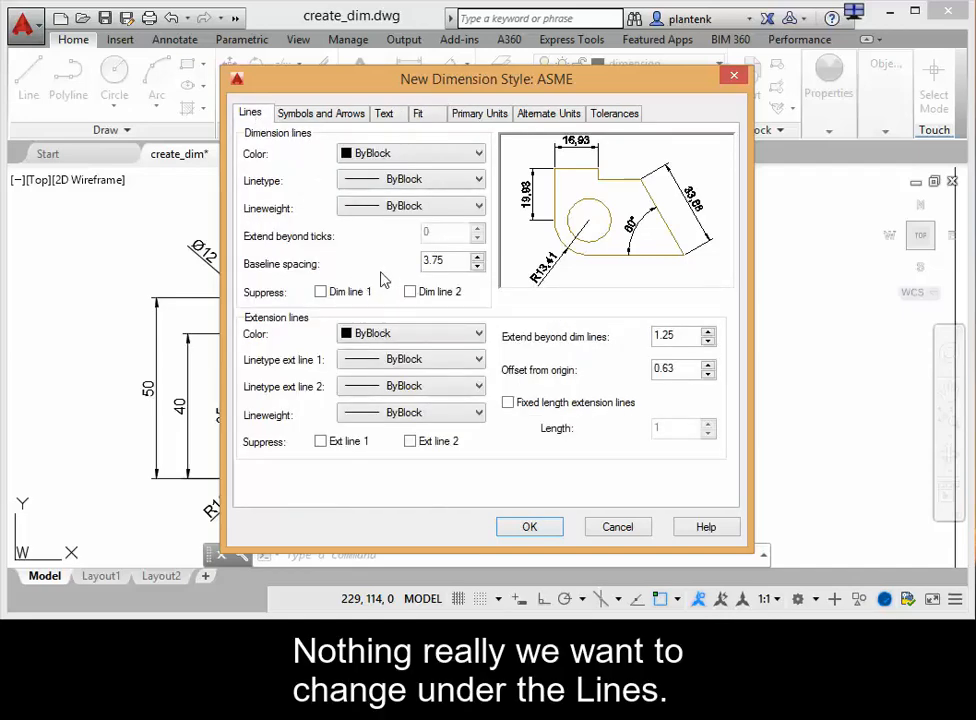
click(329, 117)
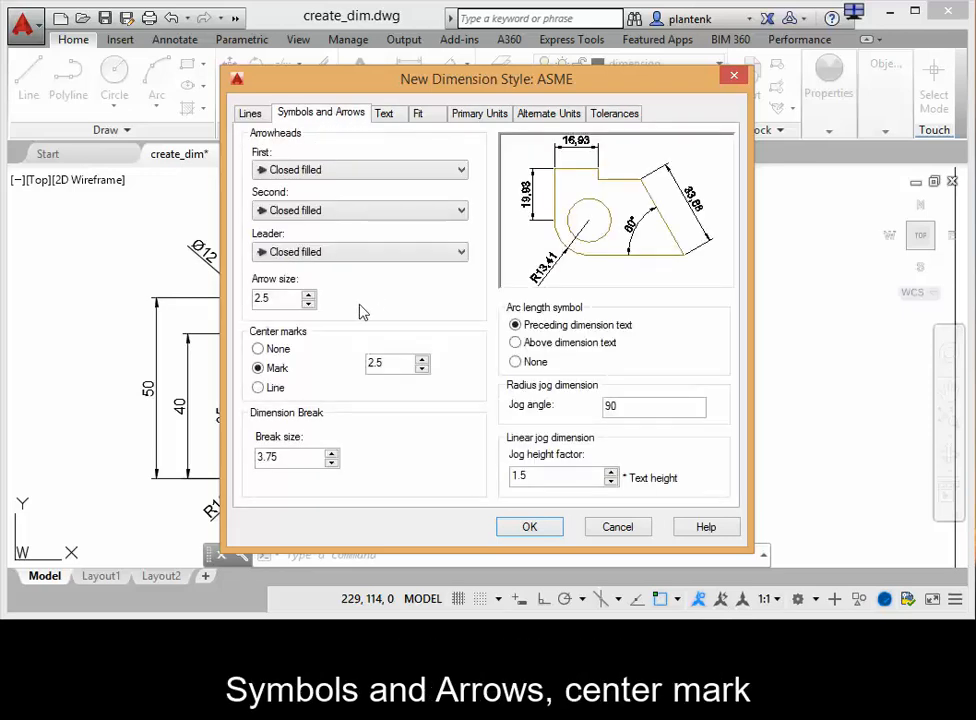
click(260, 350)
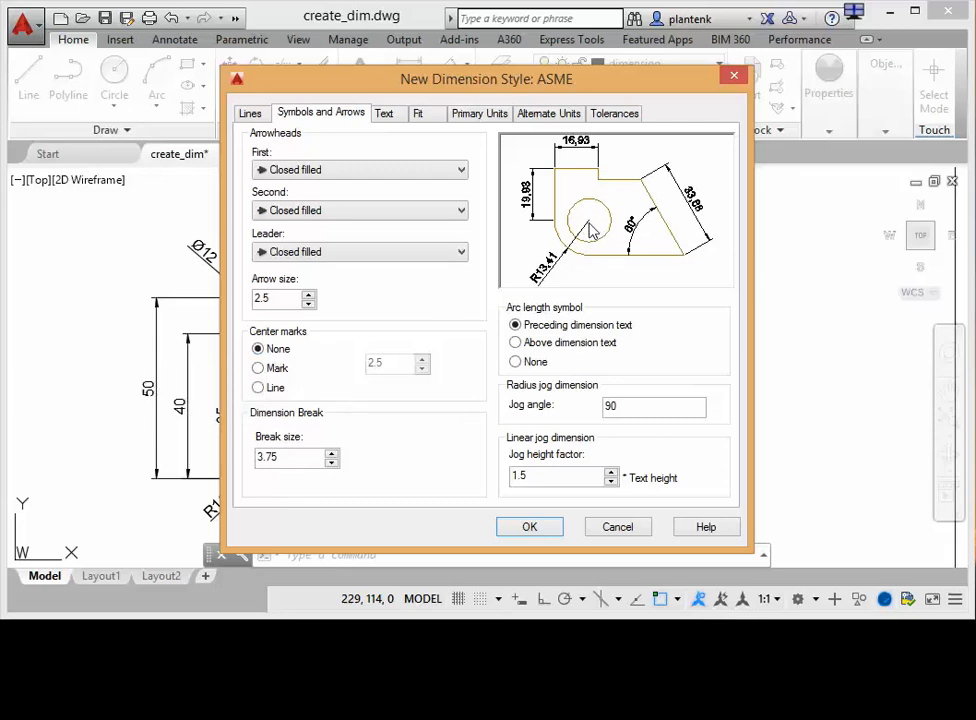
click(516, 343)
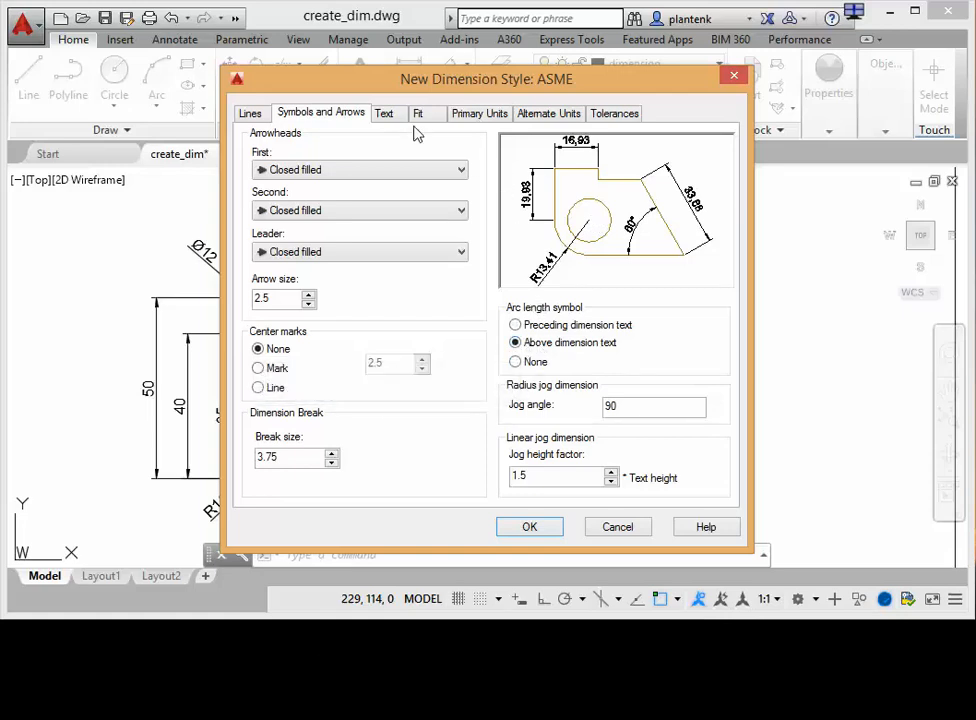
Set the ASME style's vertical text placement to Centered and its text alignment to Horizontal
click(386, 116)
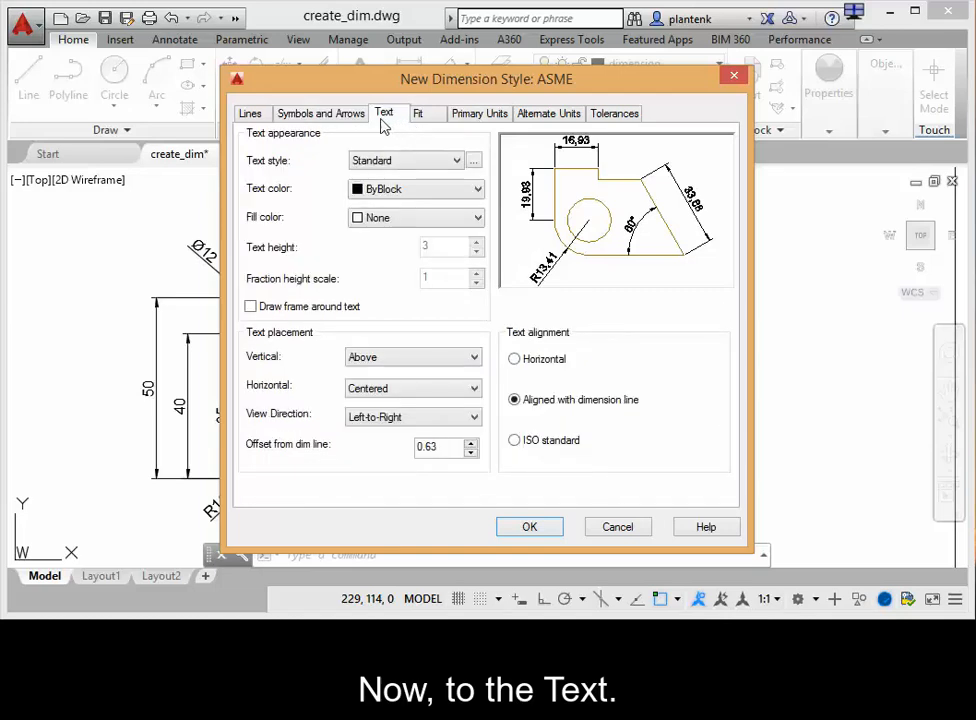
click(452, 388)
click(451, 358)
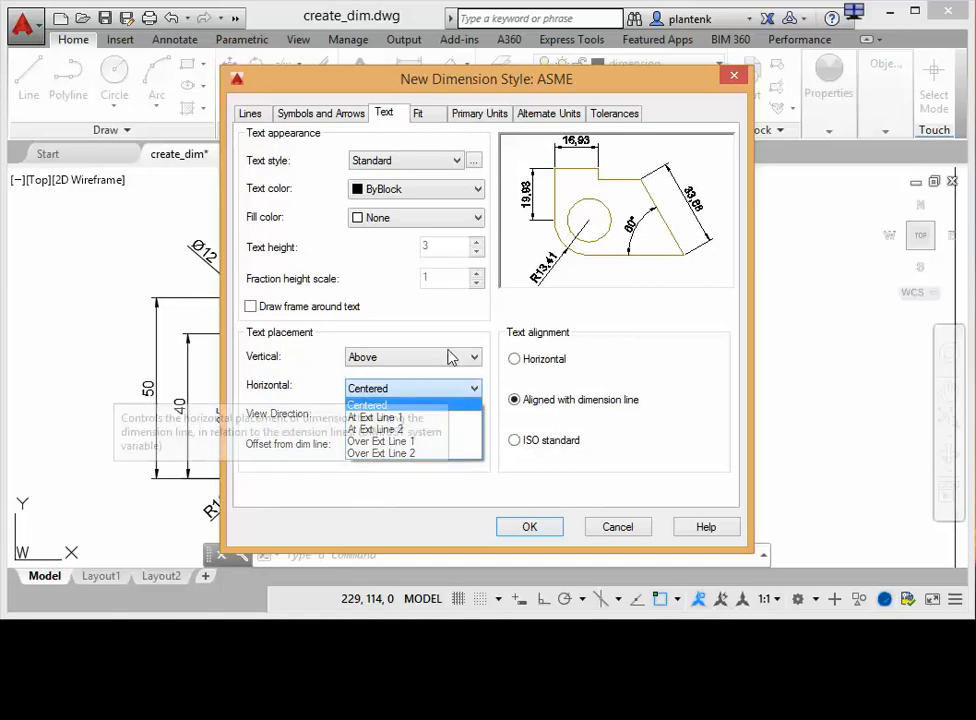
click(447, 360)
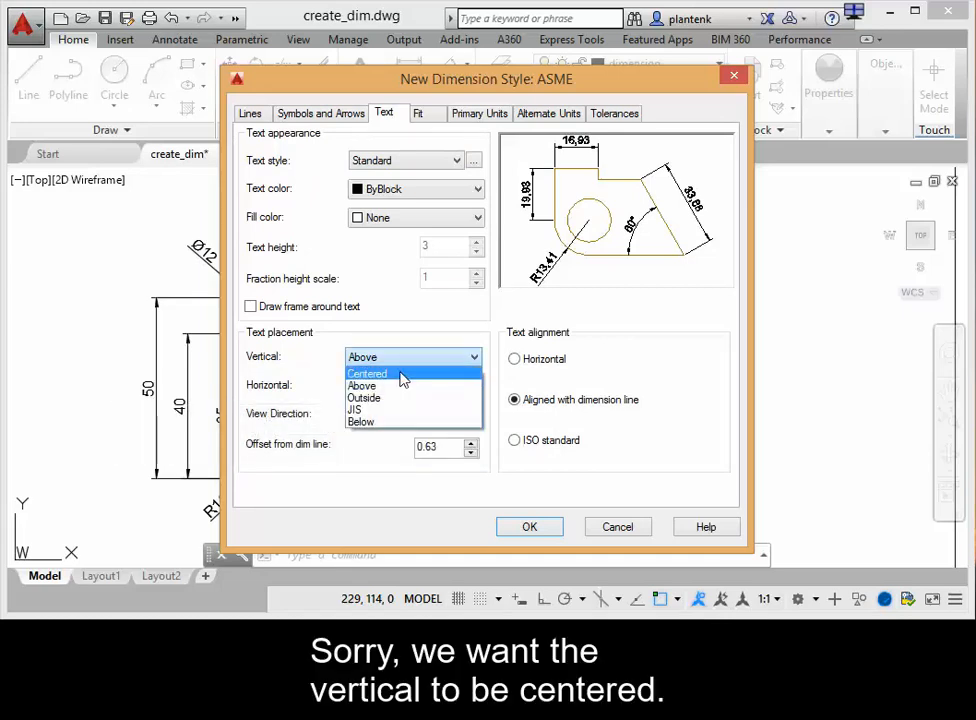
click(402, 375)
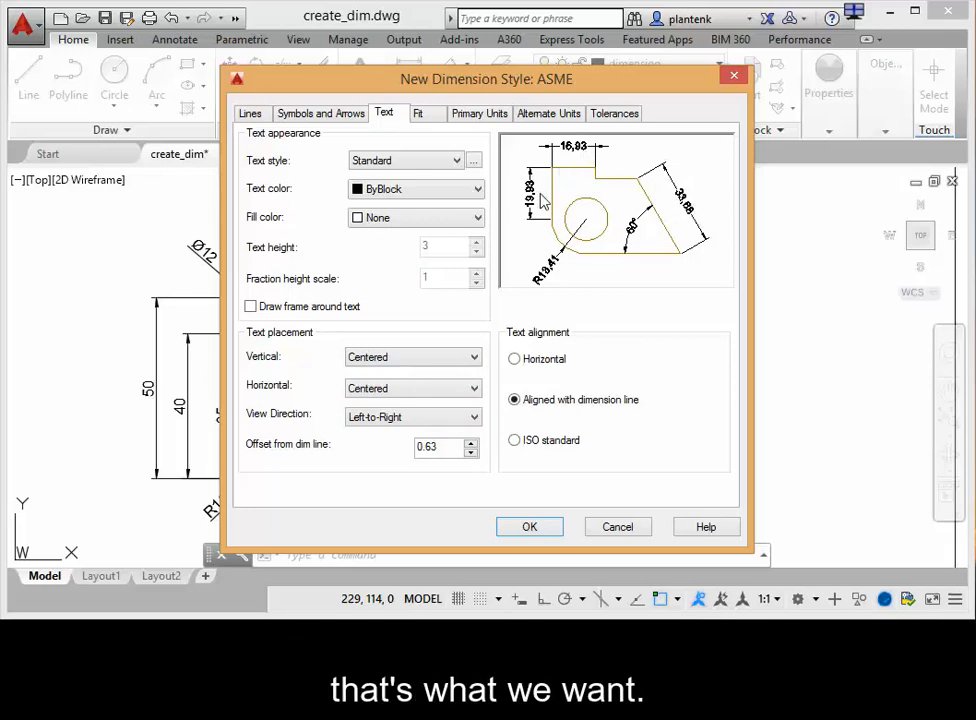
click(514, 360)
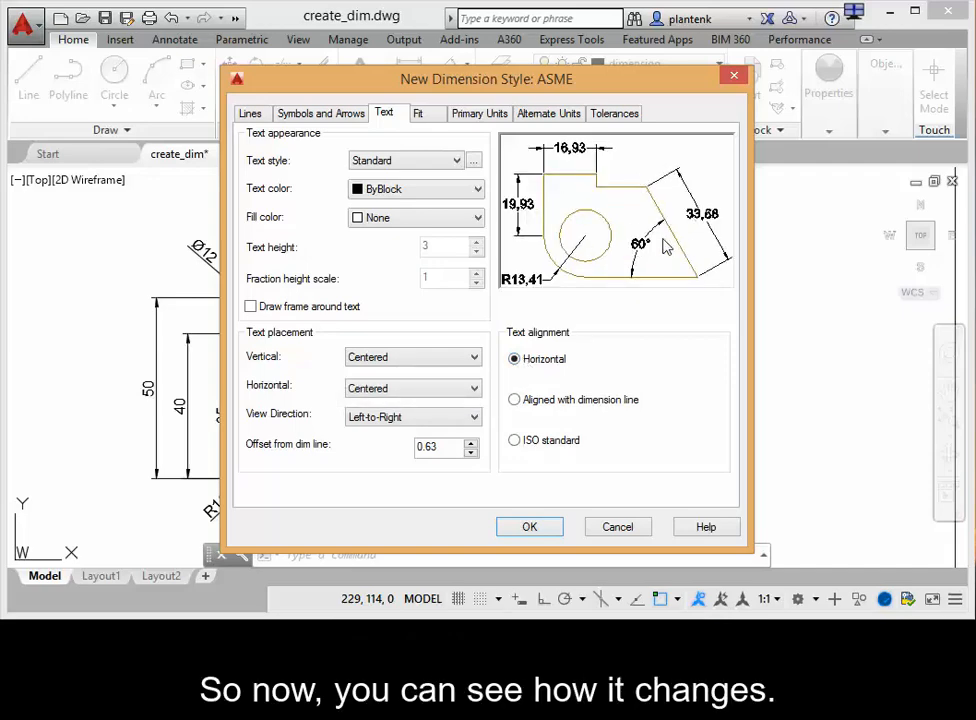
Set the ASME style's decimal separator to Period and its linear dimension precision to 0
click(432, 116)
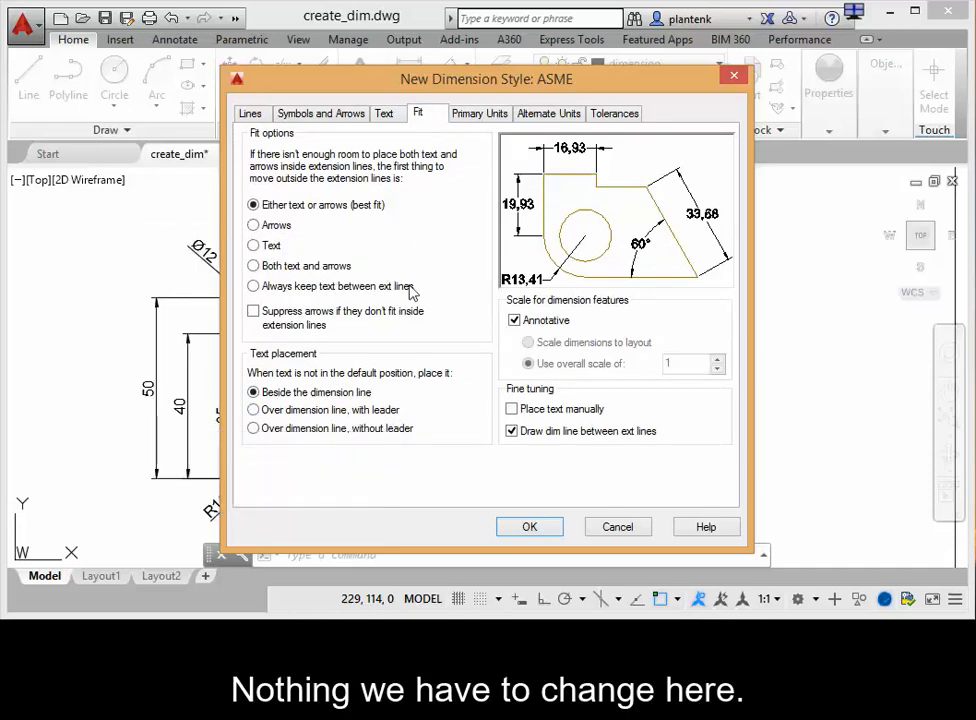
click(482, 116)
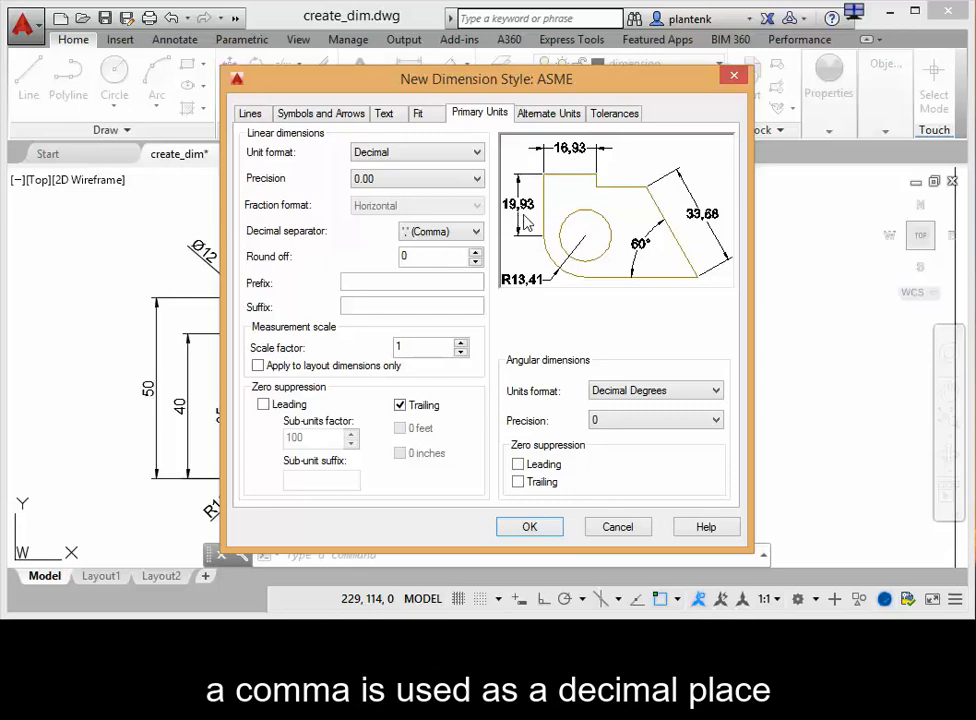
click(477, 232)
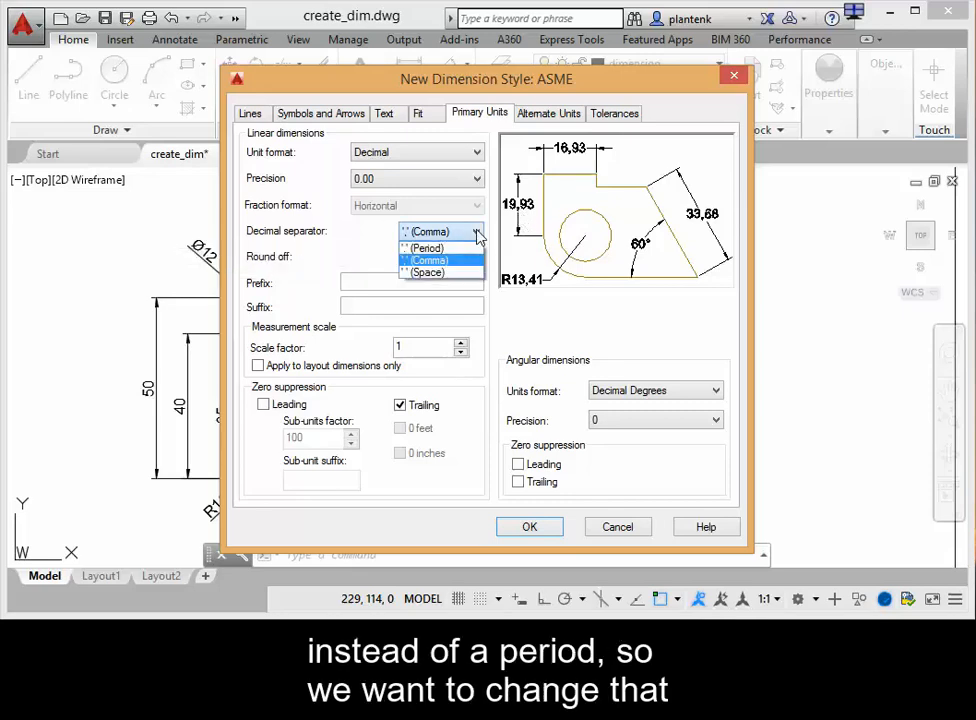
click(463, 249)
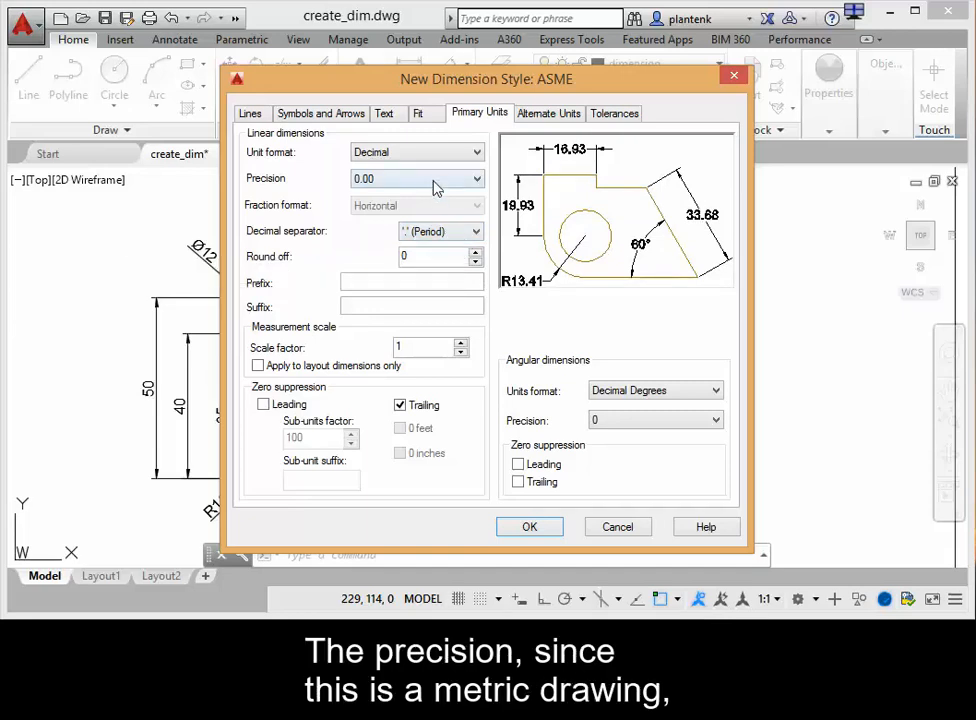
click(466, 179)
click(413, 197)
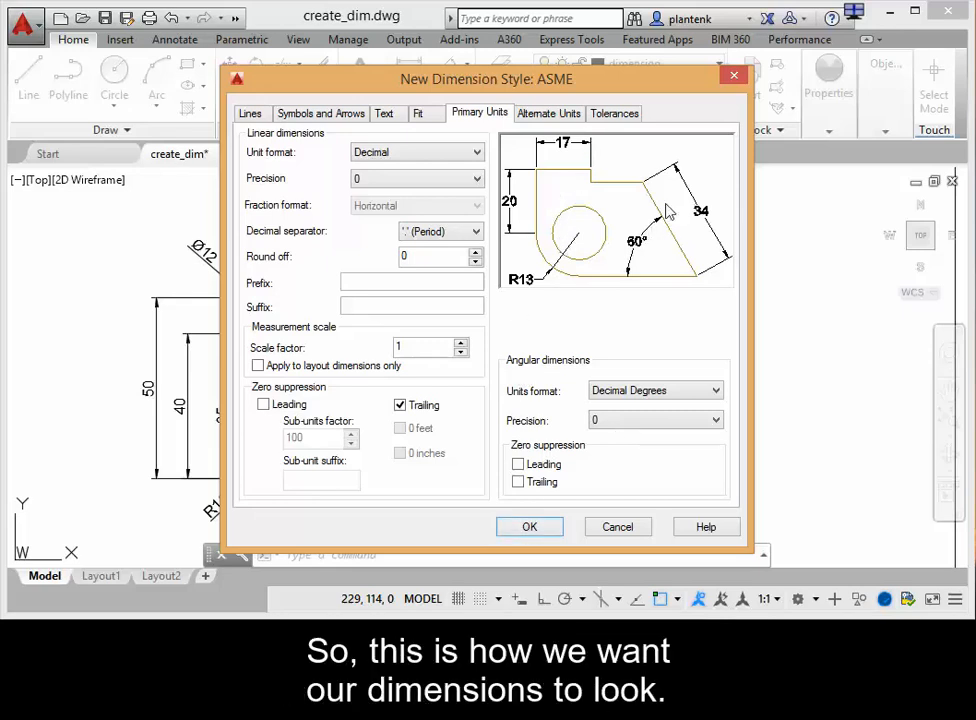
Save the ASME style, discarding the existing style overrides, and make it the current dimension style
click(533, 530)
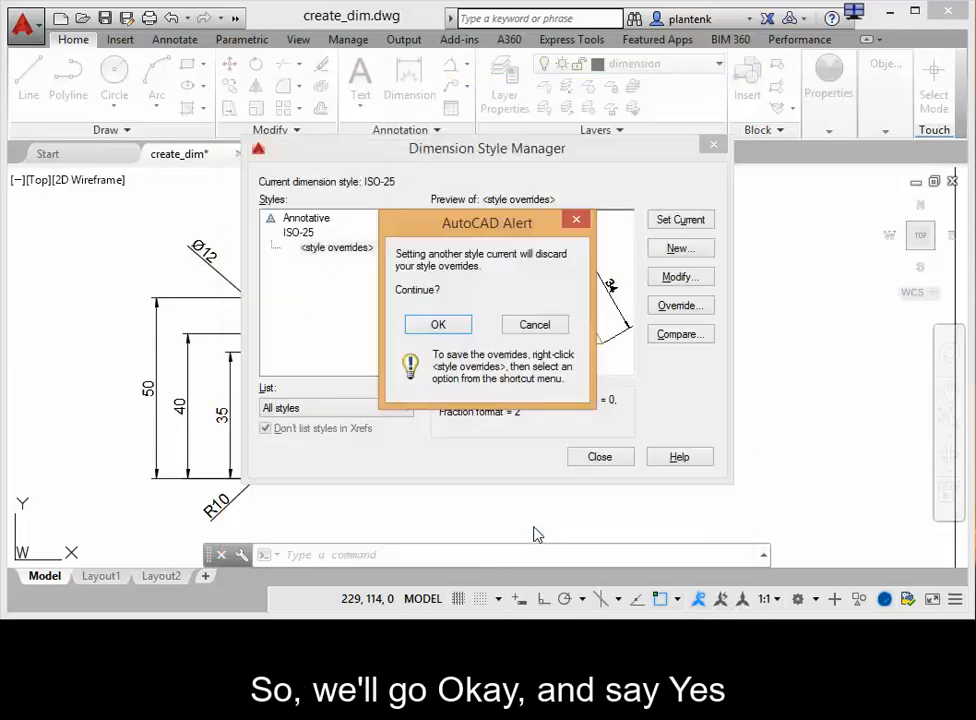
click(437, 323)
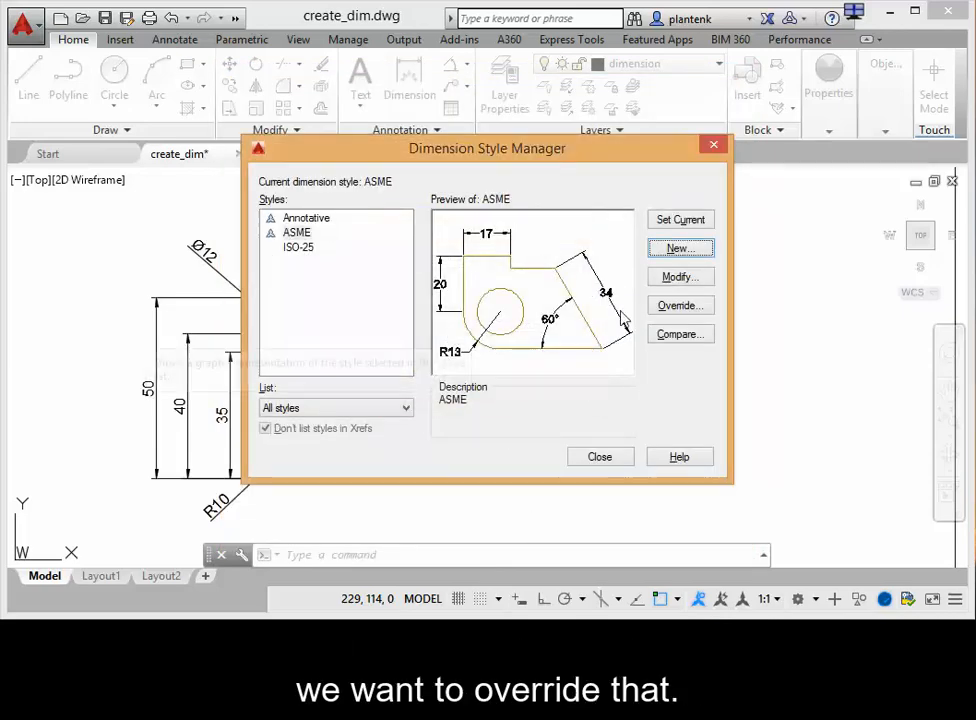
click(684, 222)
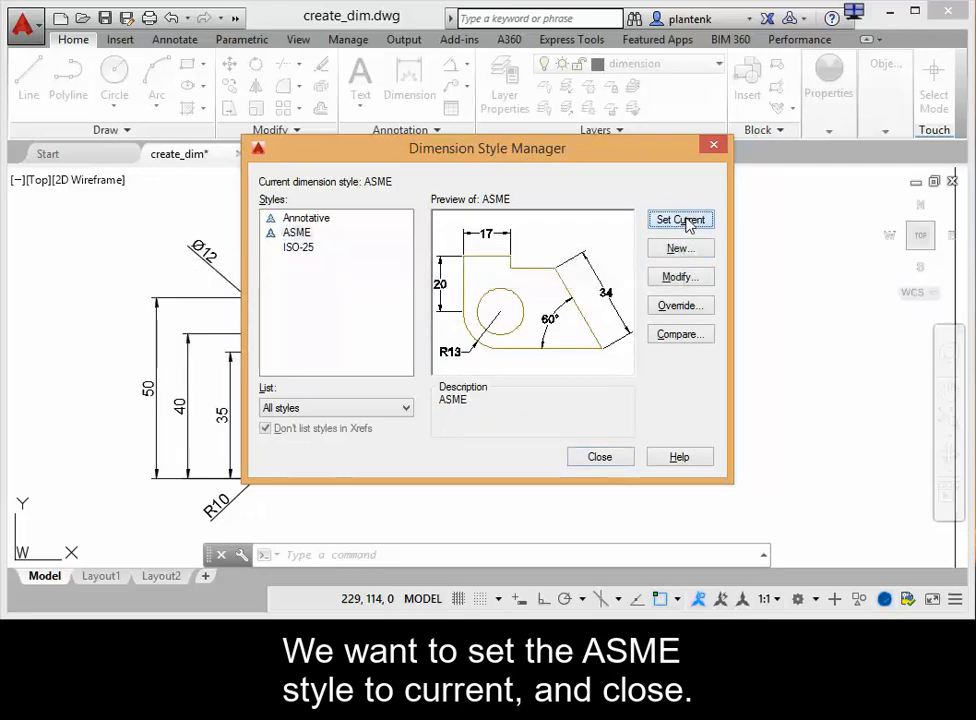
click(600, 457)
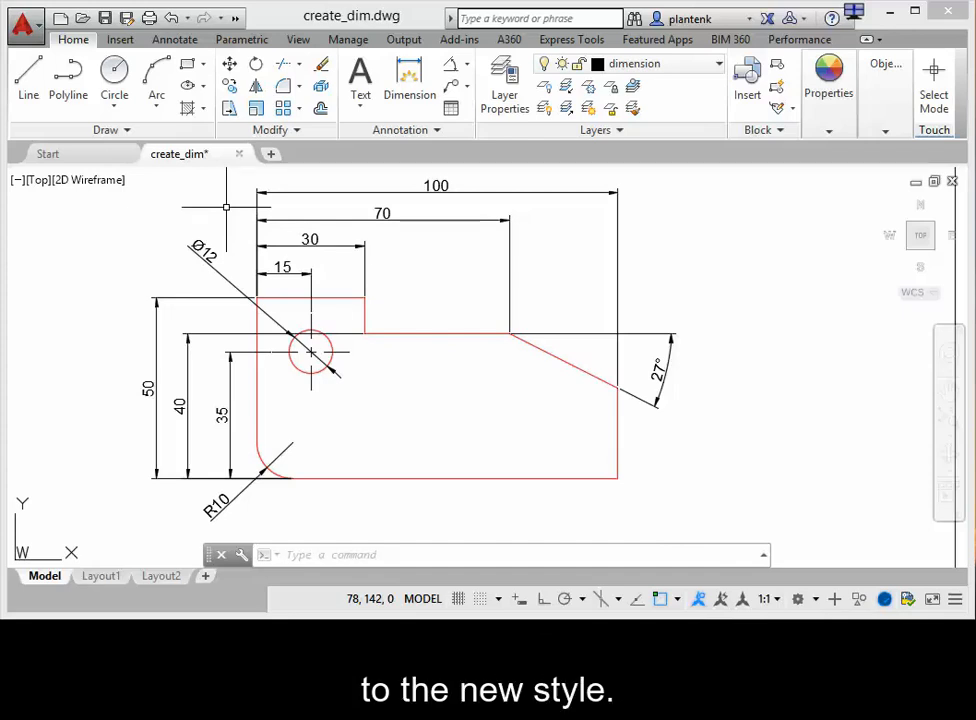
Update all dimensions in the drawing to the current ASME style
click(174, 40)
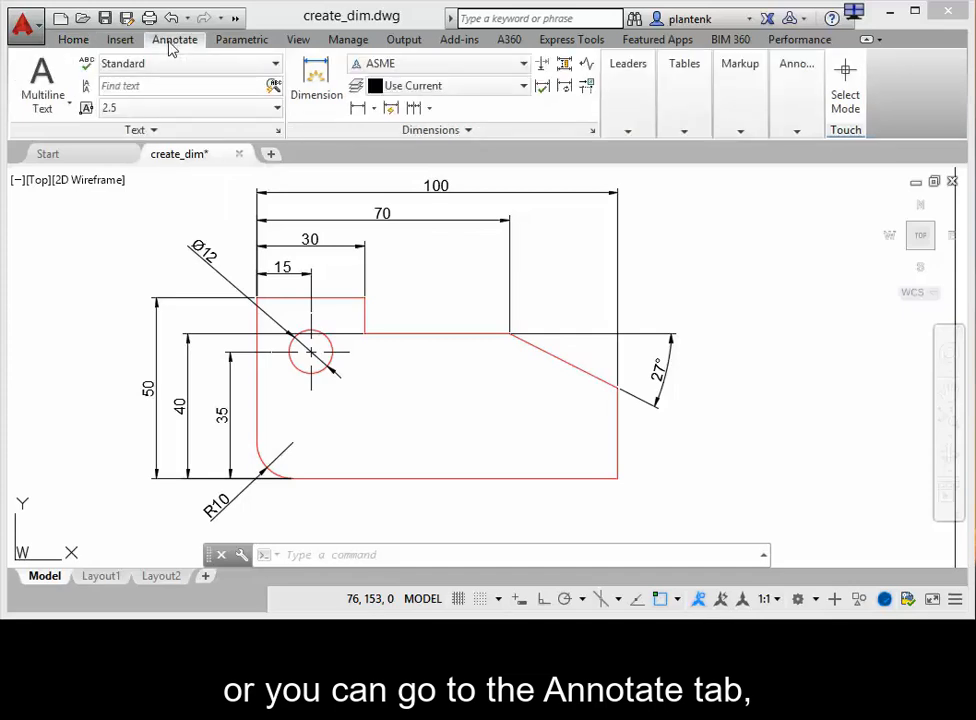
click(565, 89)
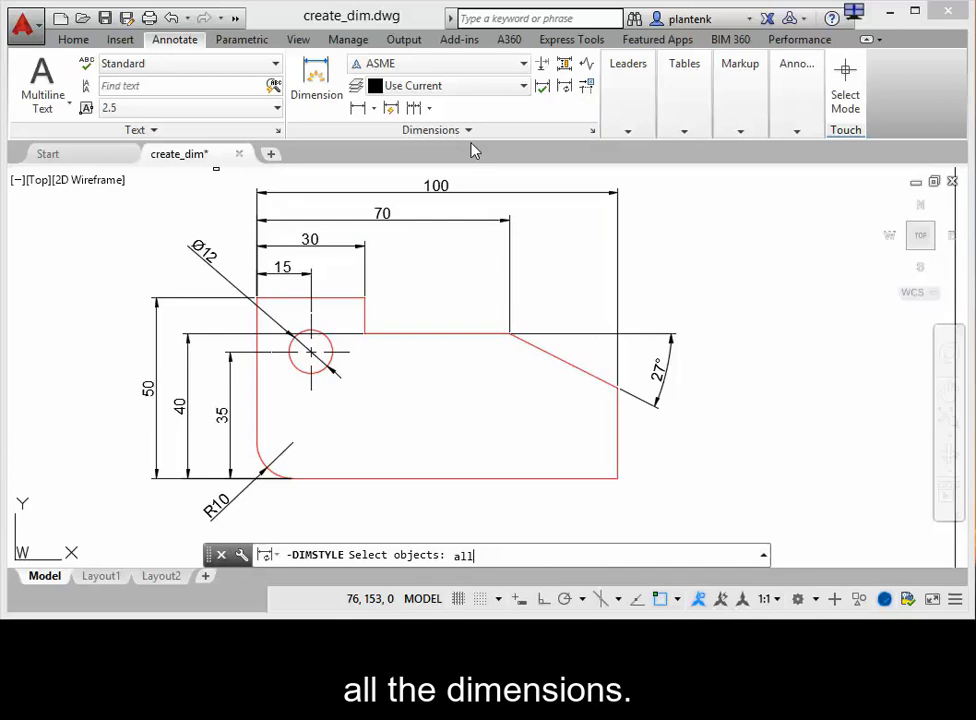
key(Return)
key(Return)
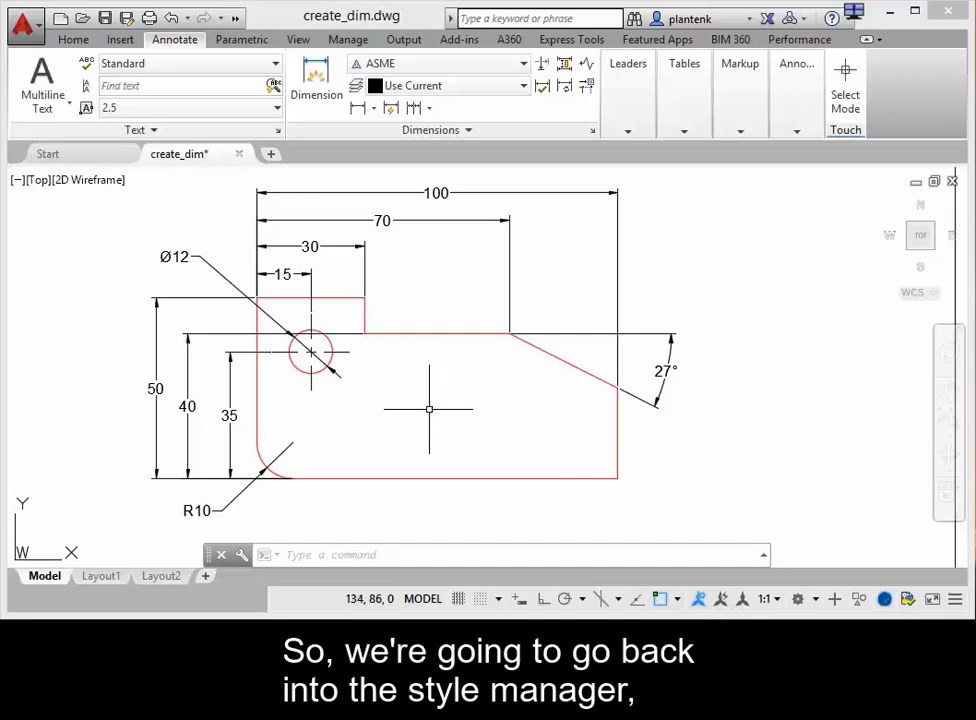
Modify the ASME dimension style's fit settings so no dimension line is drawn between the extension lines, and save the style
click(592, 133)
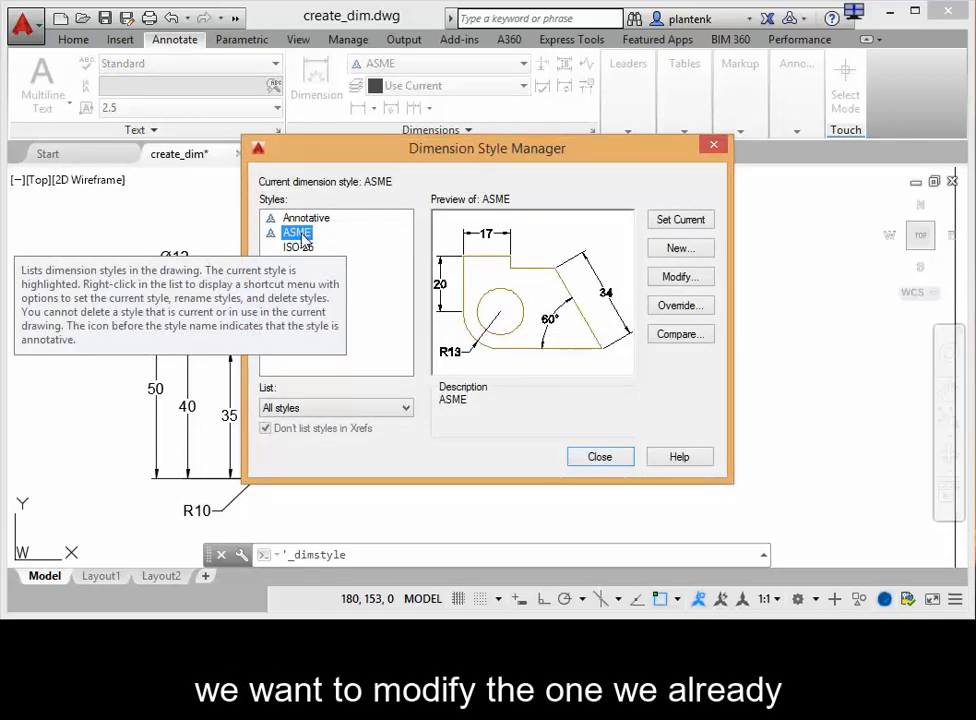
click(686, 279)
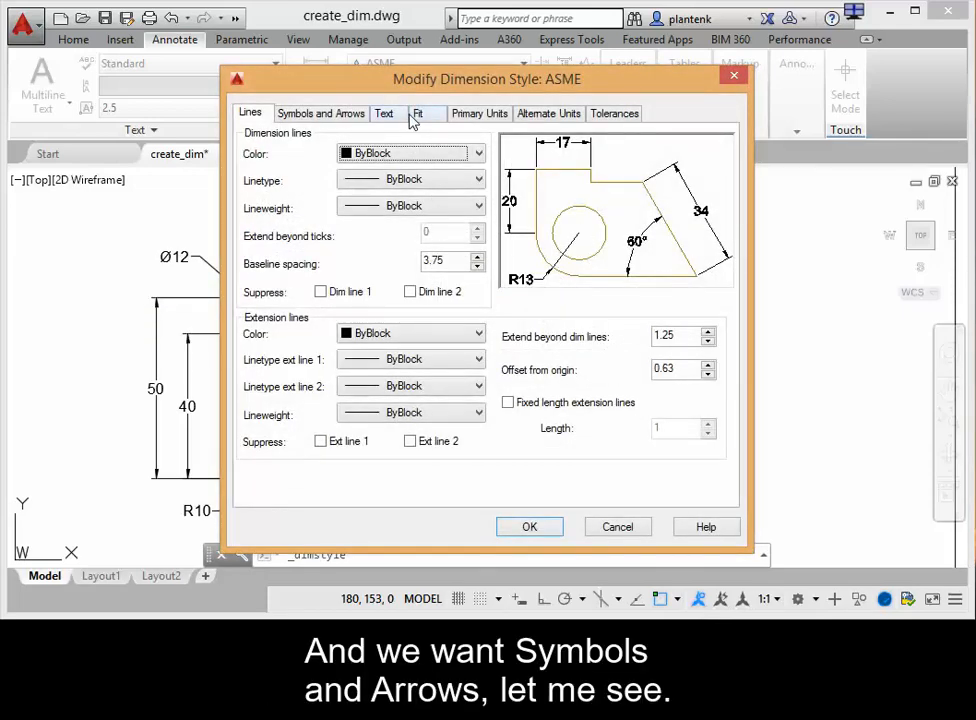
click(350, 116)
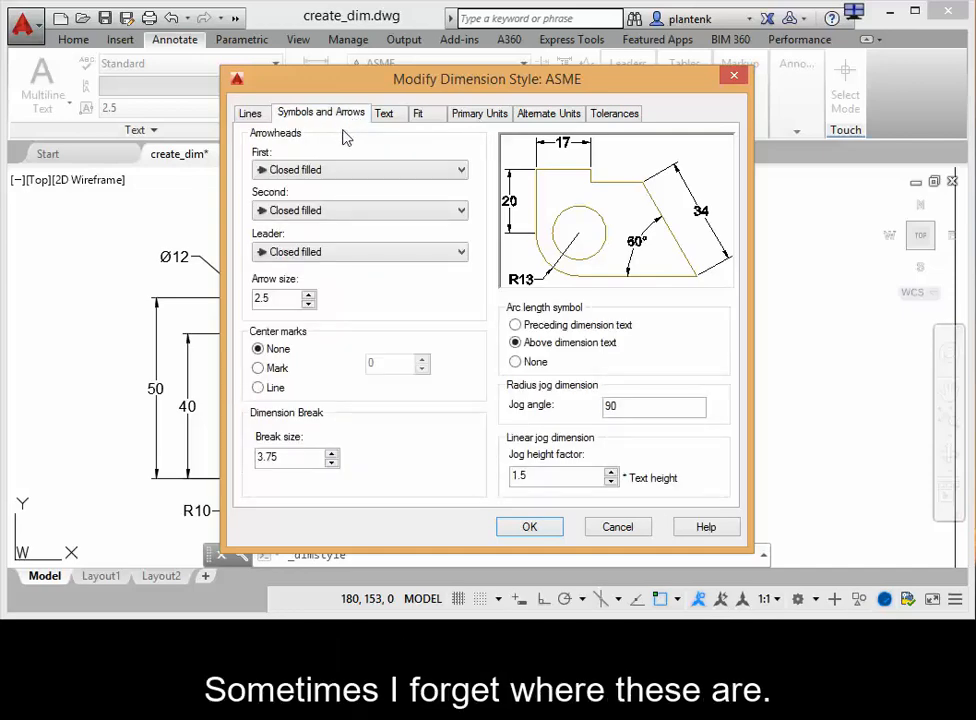
click(252, 114)
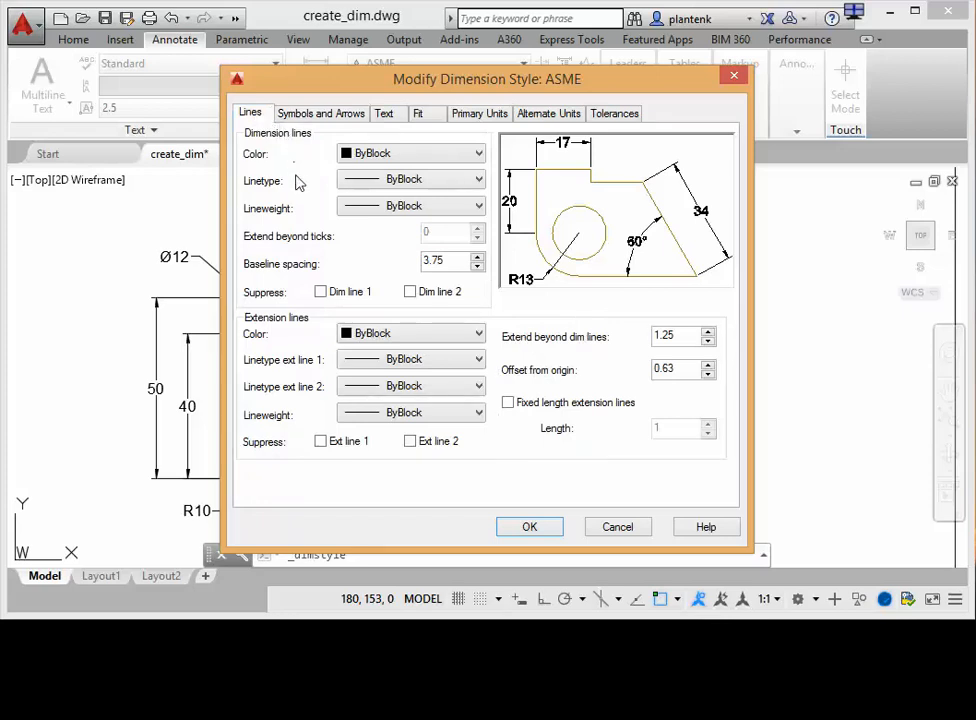
click(420, 116)
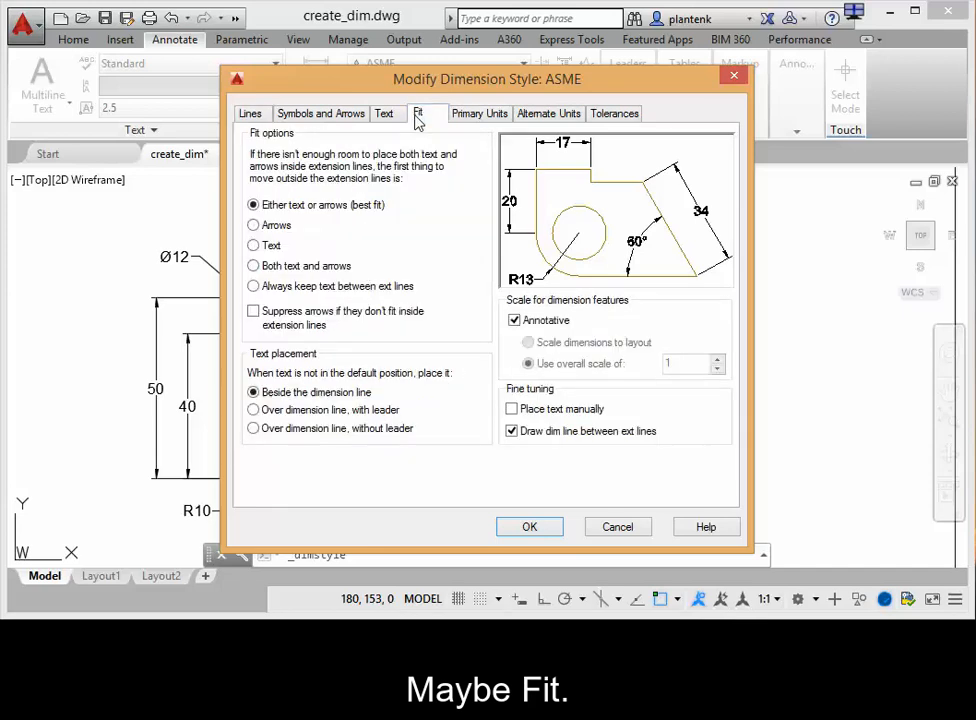
click(511, 433)
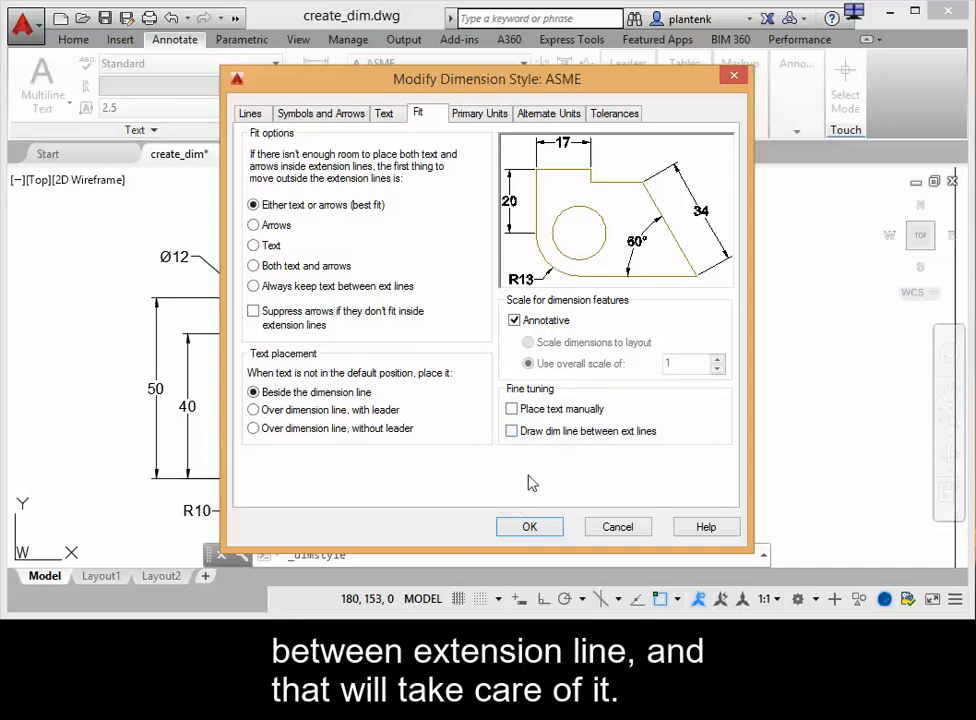
click(529, 527)
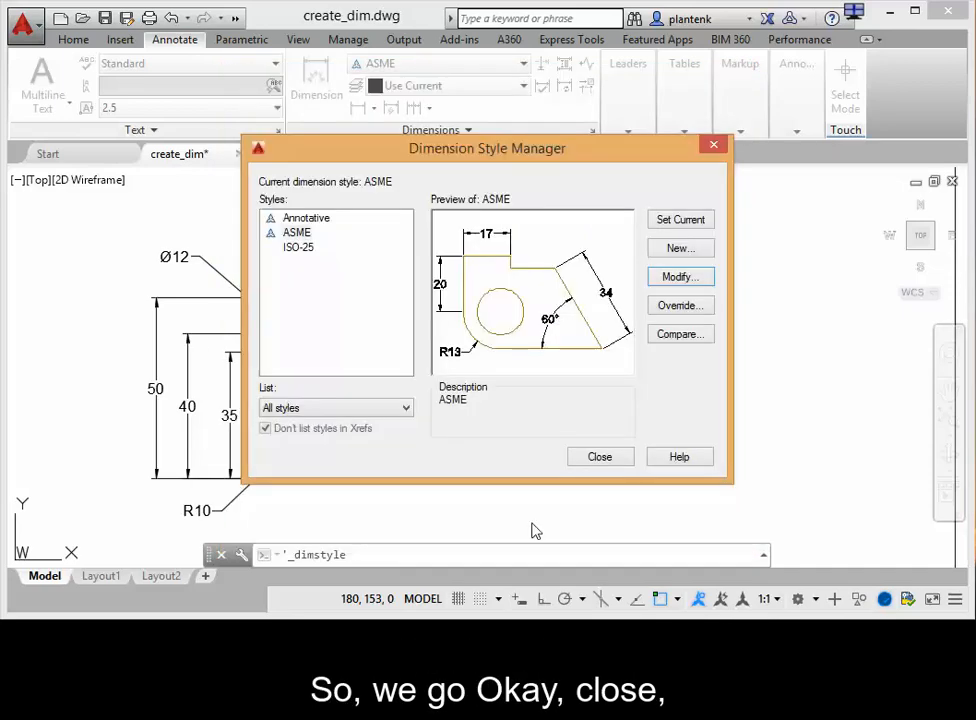
click(598, 460)
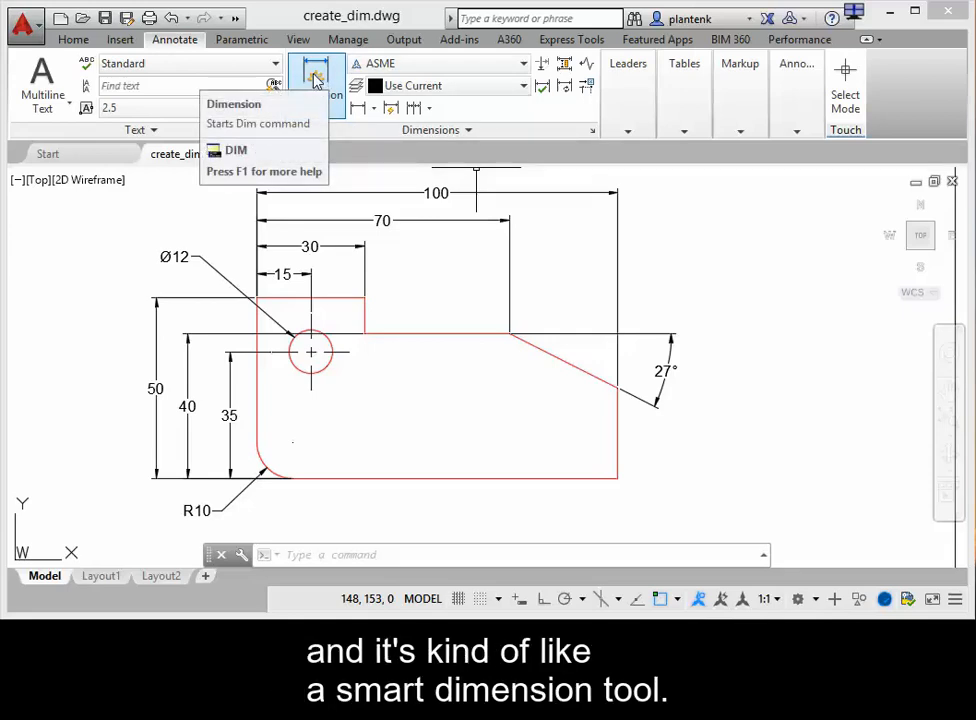
Delete all linear, diameter, radius and angular dimensions from the part, keeping the outline and the hole's center mark
click(355, 193)
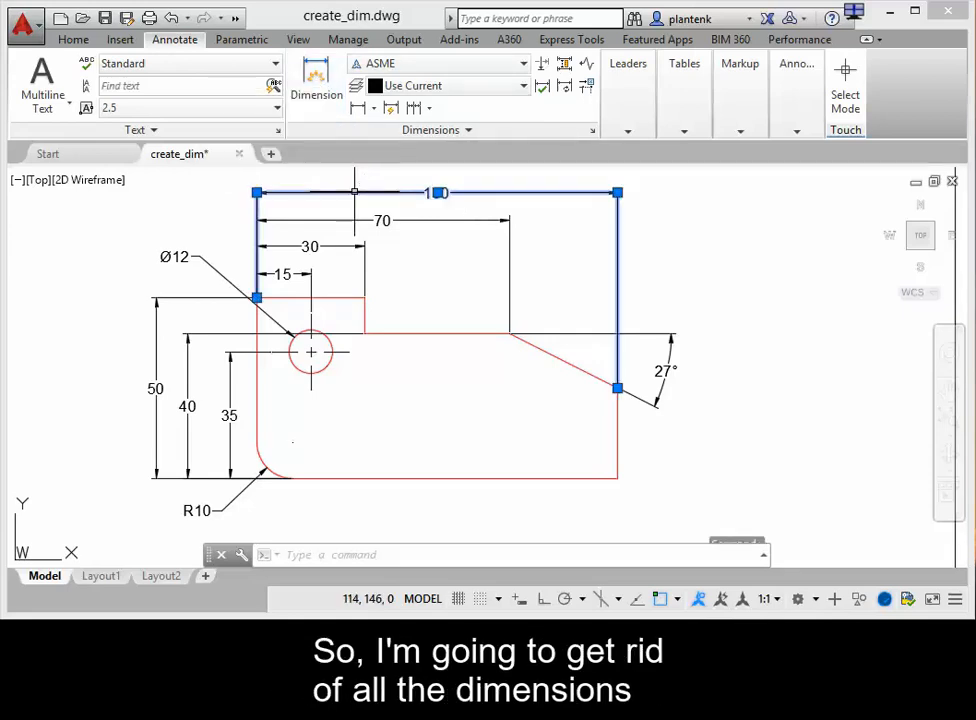
click(340, 220)
click(318, 246)
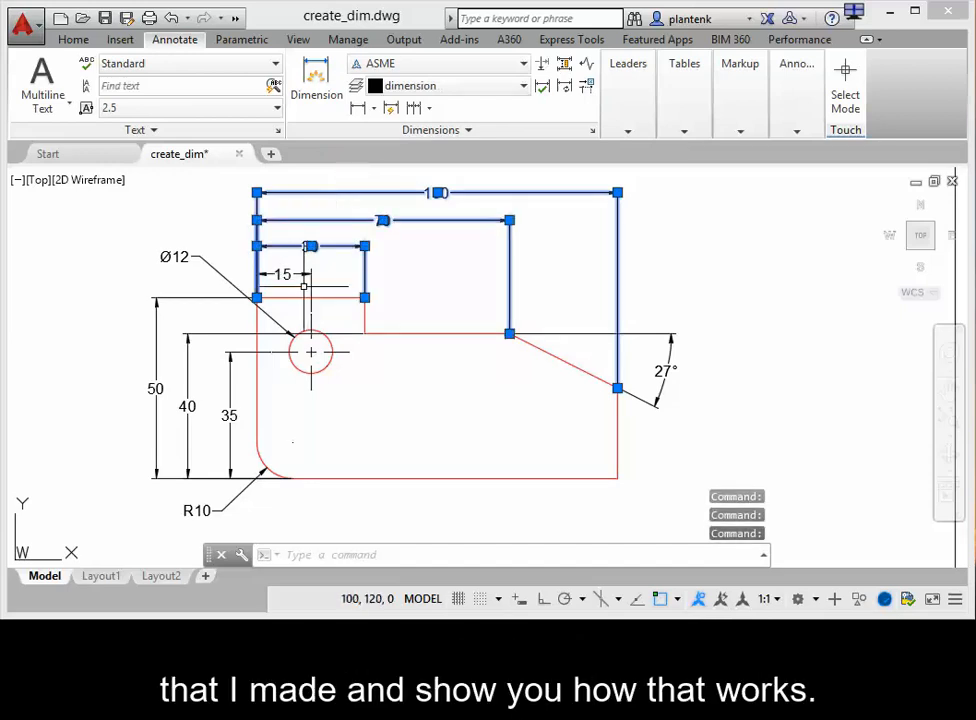
click(298, 274)
click(217, 266)
click(187, 372)
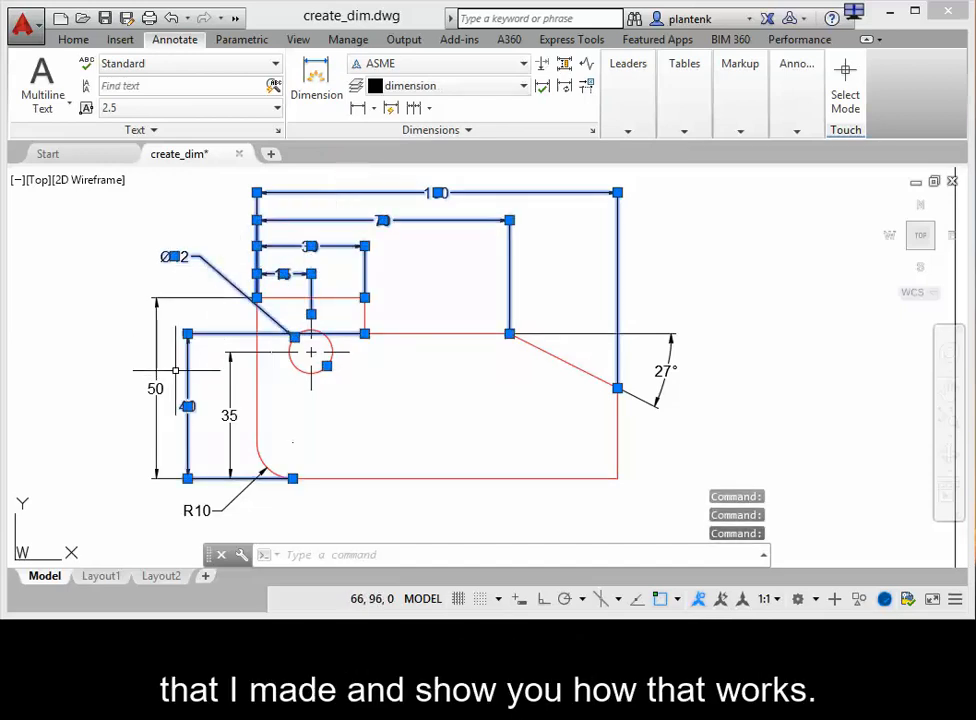
click(155, 390)
click(226, 392)
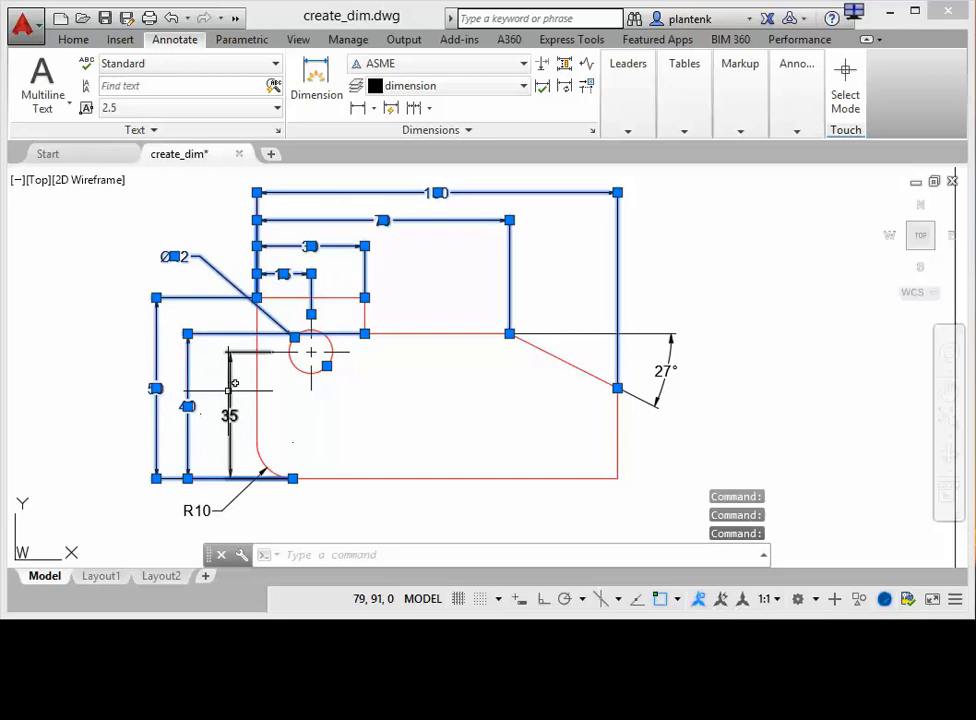
click(239, 490)
click(679, 360)
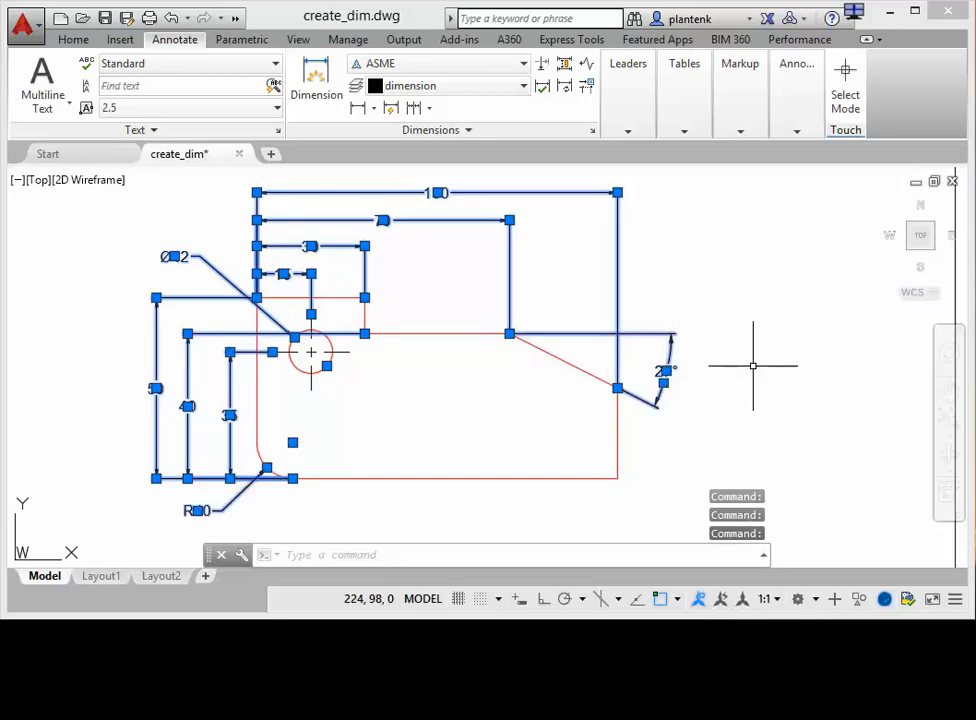
key(Delete)
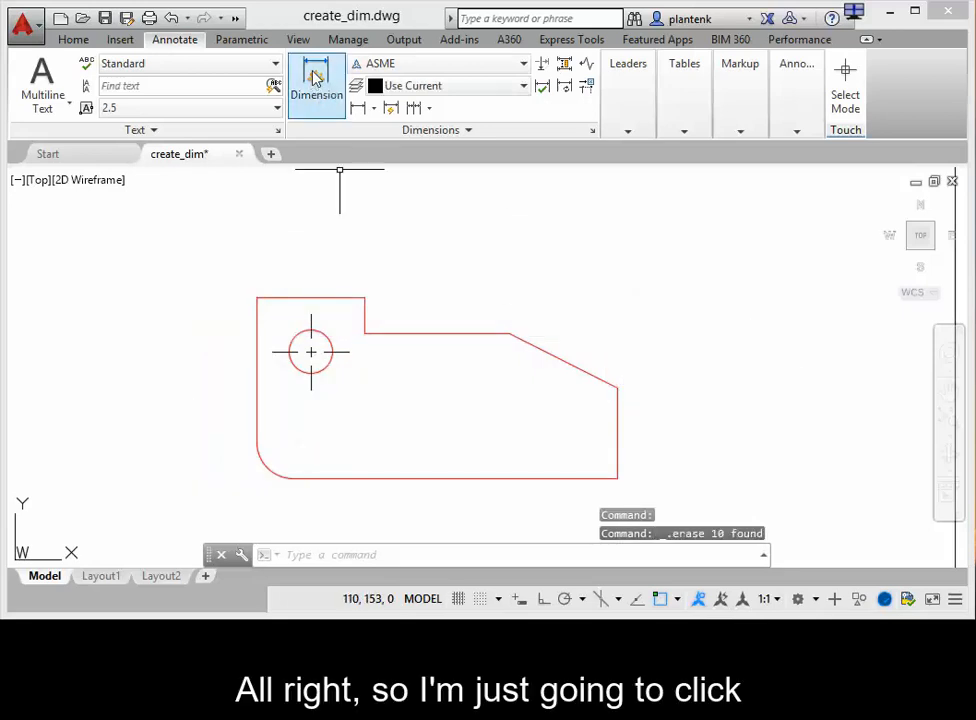
With Dim at annotation scale 1:1, add stacked horizontal dimensions from the part's upper-left corner to the hole's vertical centerline and the top edge's right end
click(316, 80)
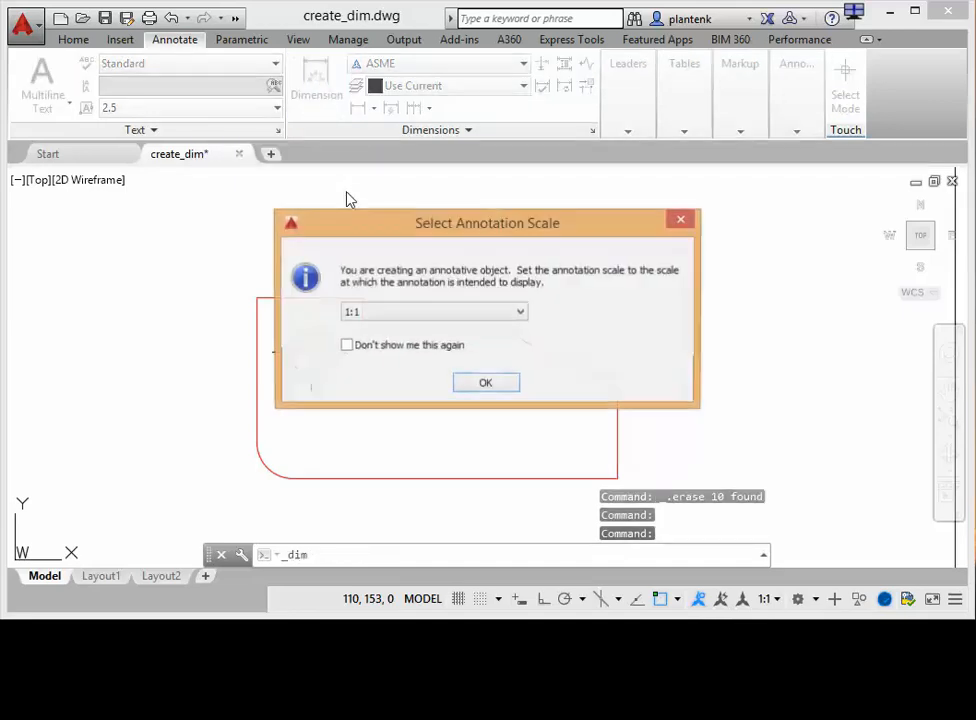
click(486, 385)
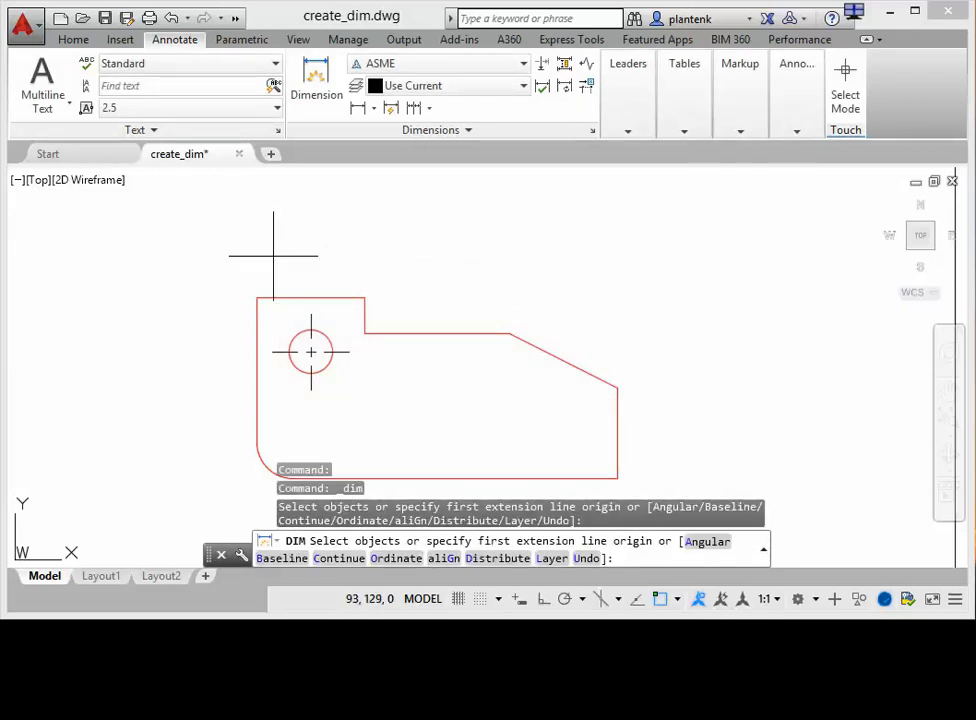
click(257, 297)
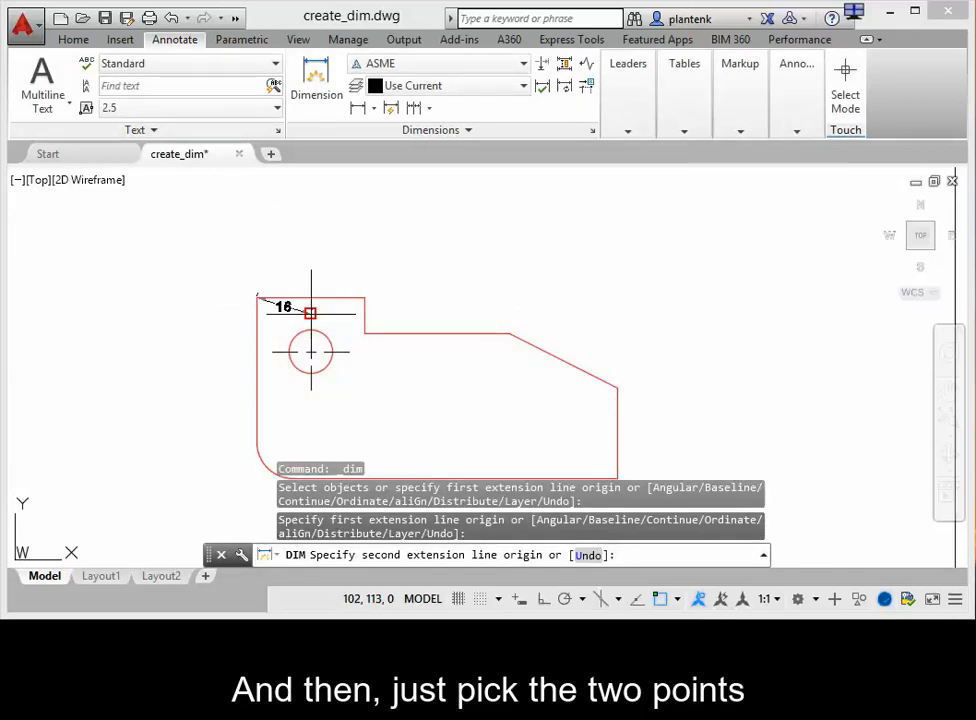
click(310, 313)
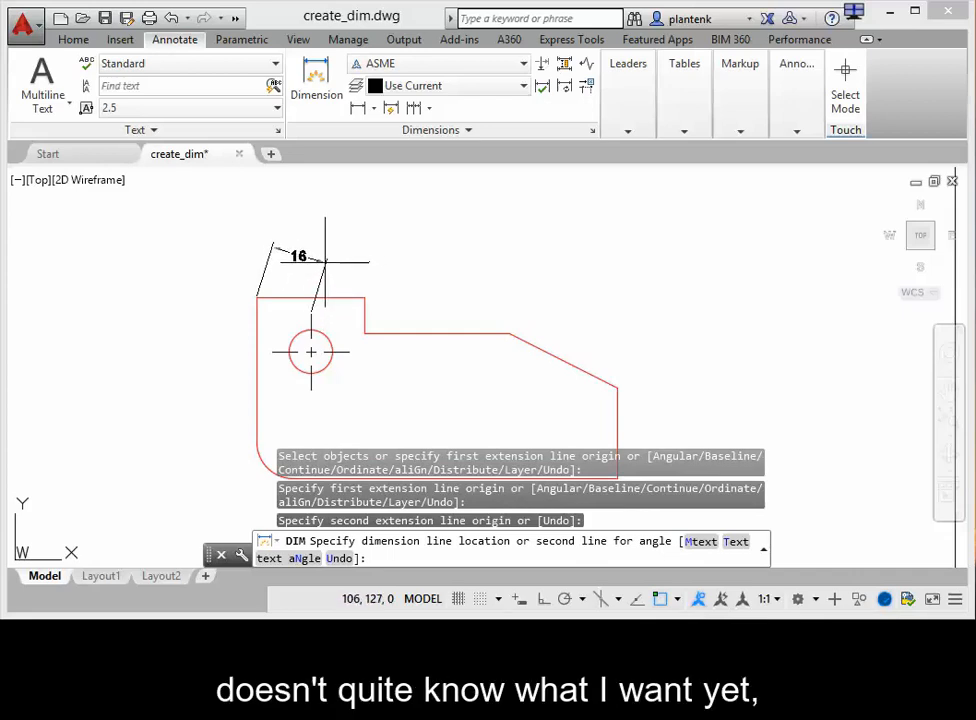
click(262, 270)
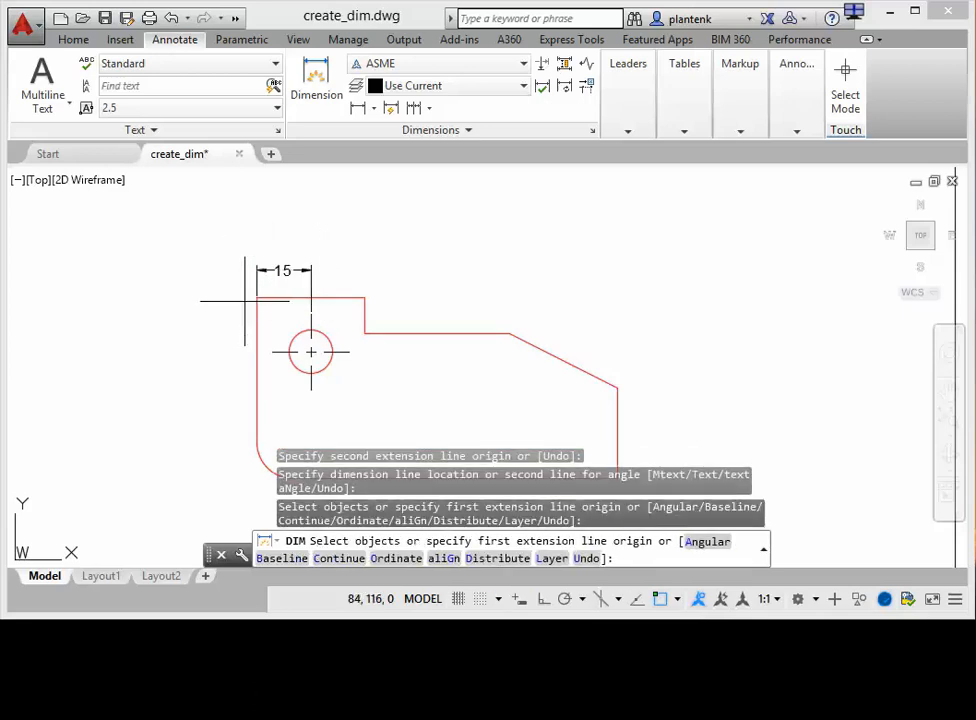
click(258, 298)
click(362, 298)
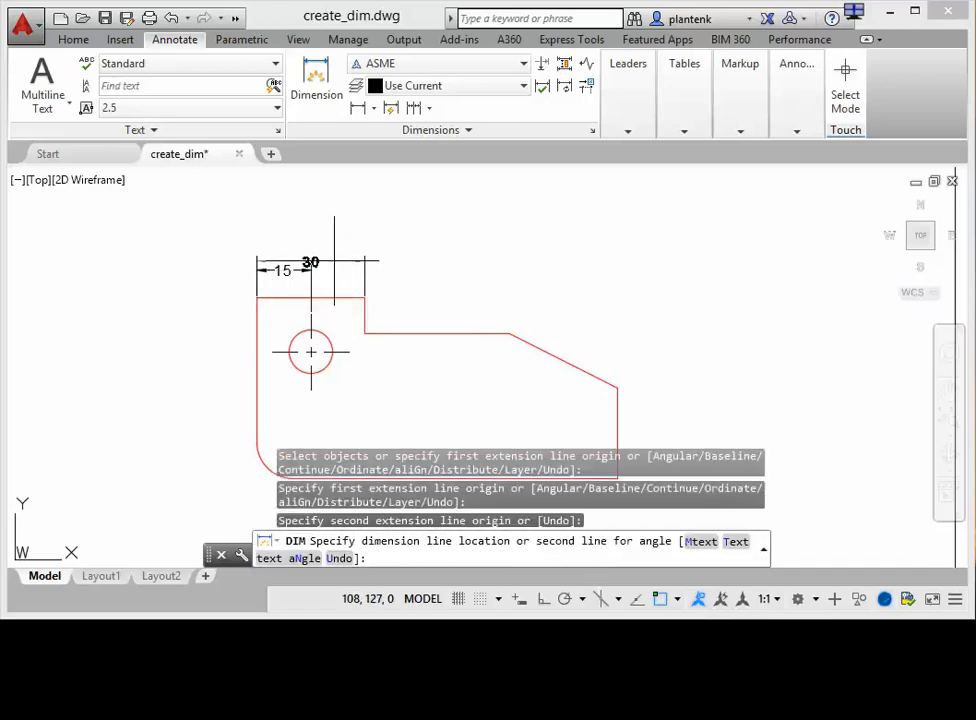
click(334, 243)
Stack two more horizontal dimensions above, from the upper-left corner to the start of the sloped edge and to the part's right edge
click(258, 297)
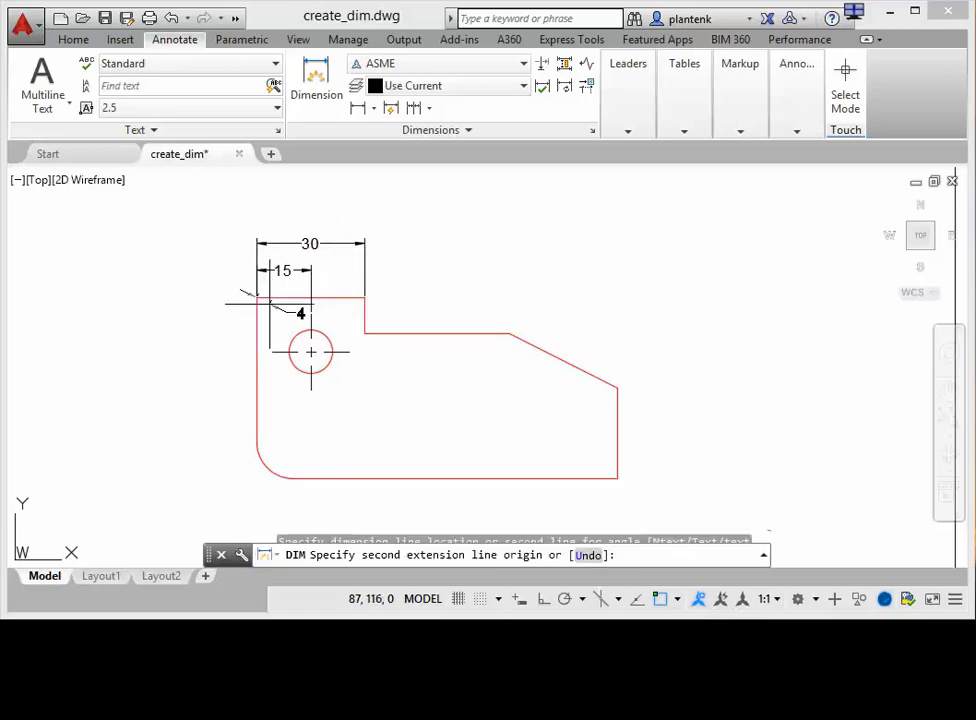
click(509, 333)
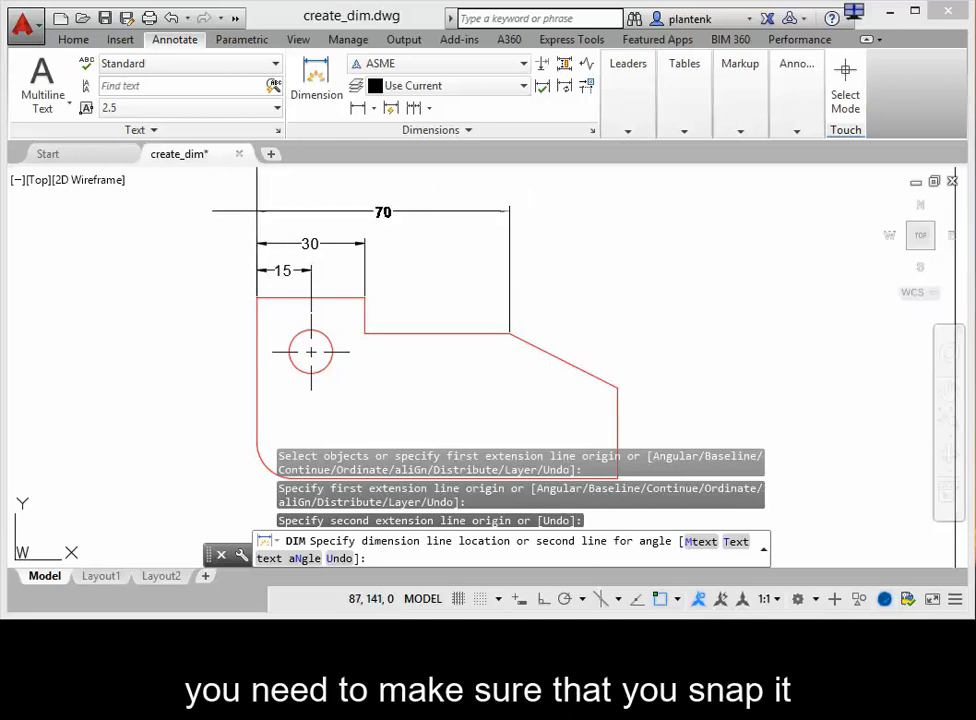
click(257, 216)
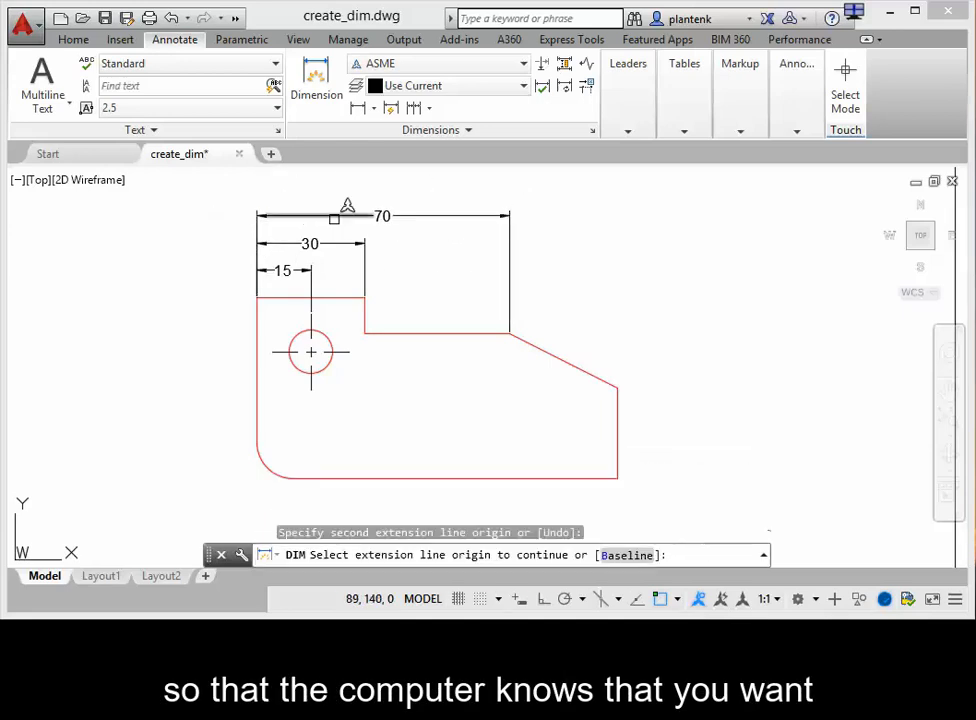
key(Escape)
click(257, 297)
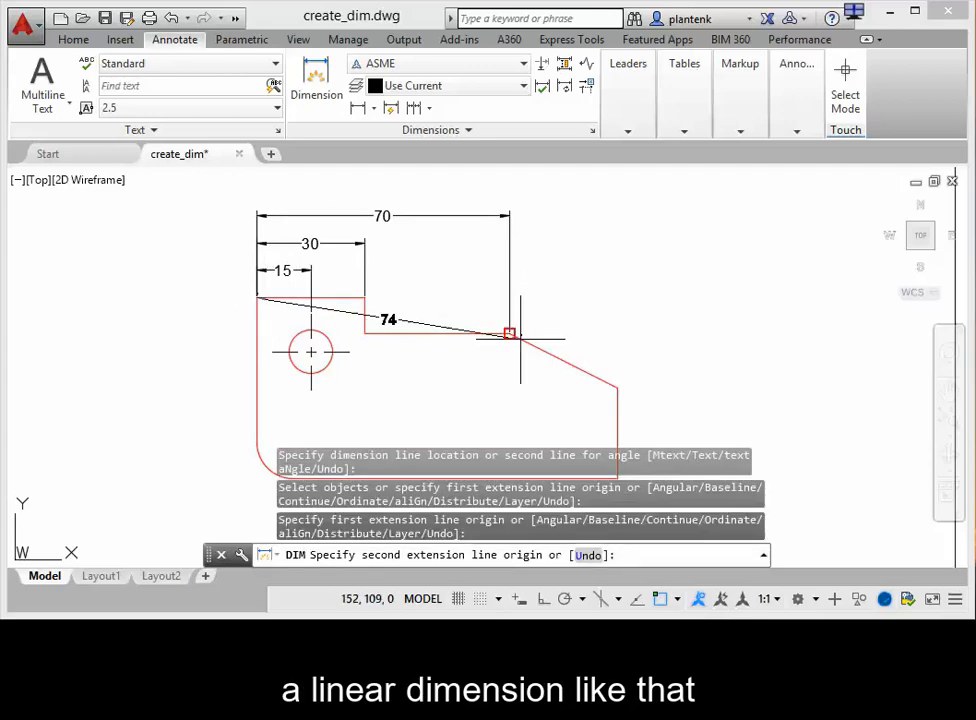
click(618, 387)
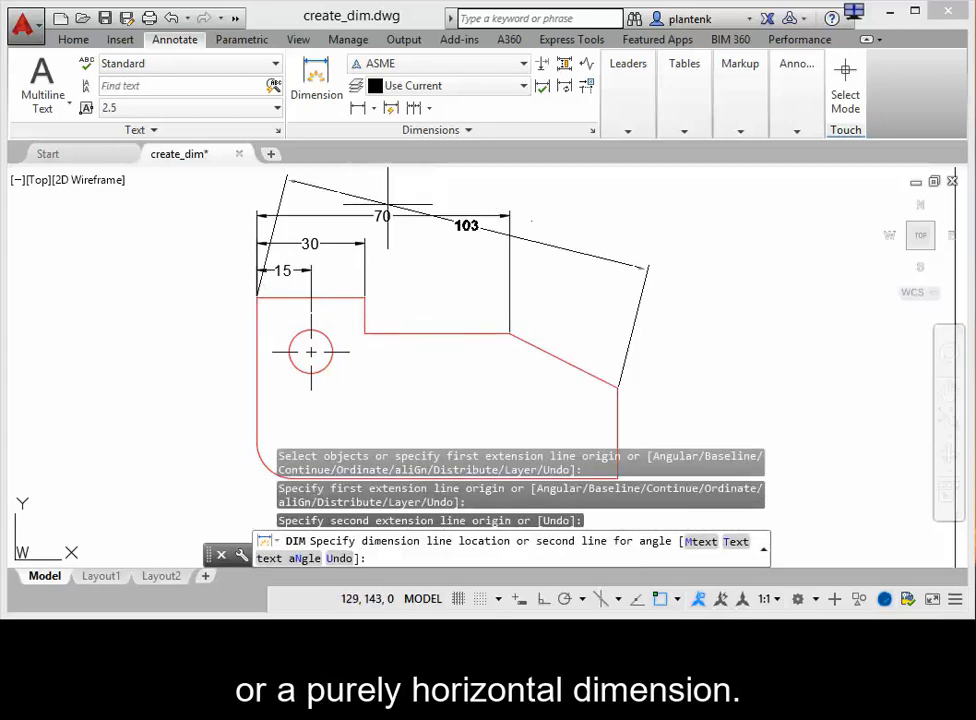
click(264, 185)
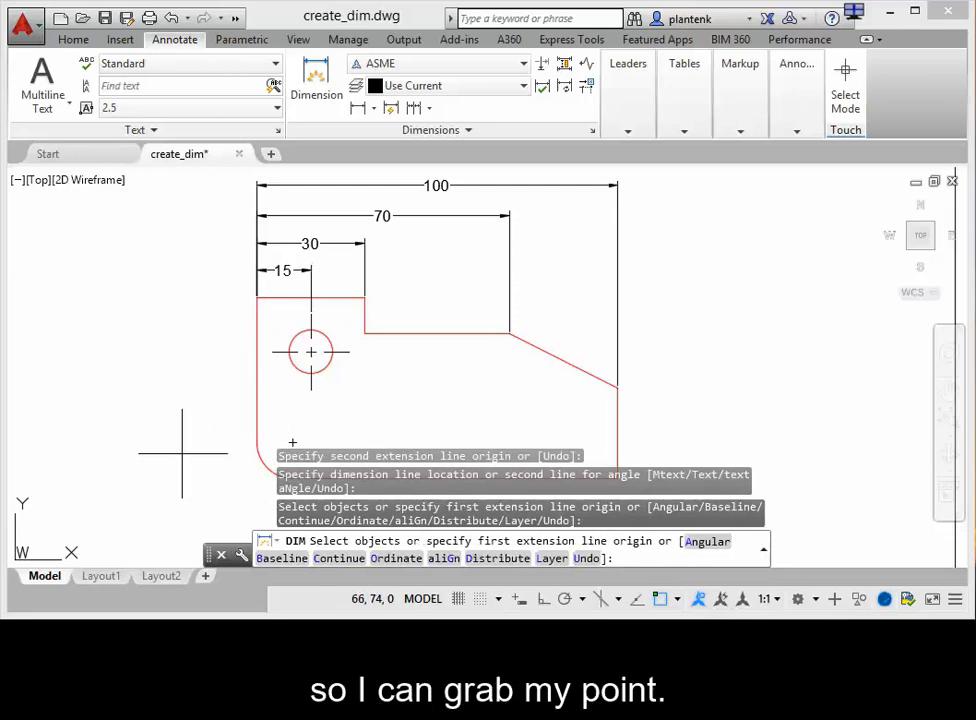
Add a vertical dimension from the part's bottom edge to the hole's horizontal centerline, placed just left of the part
middle_drag(182, 453, 182, 412)
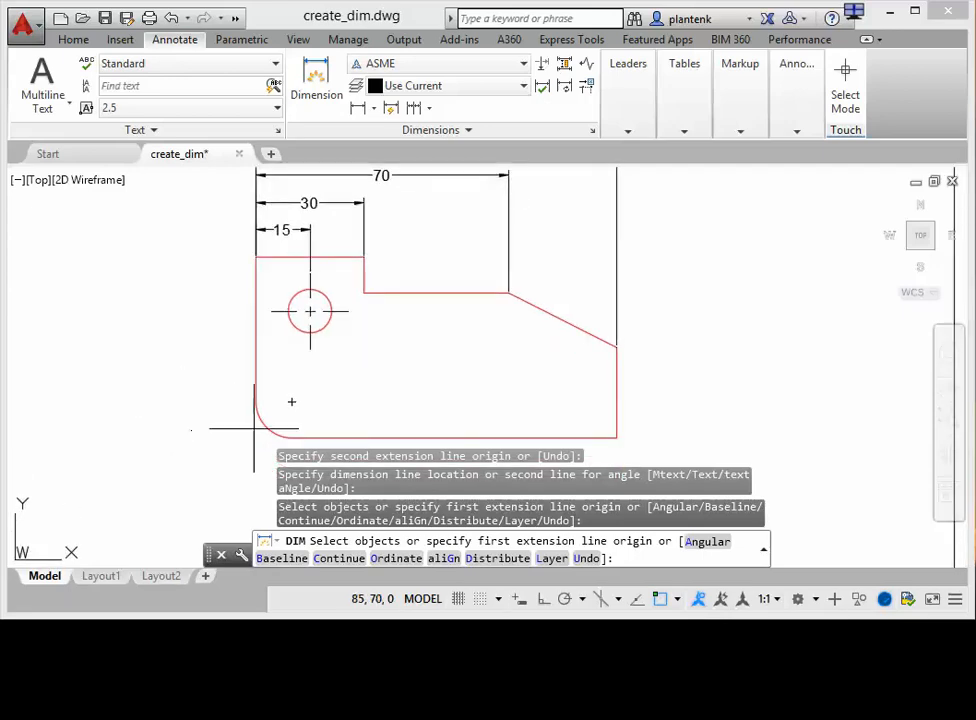
click(291, 437)
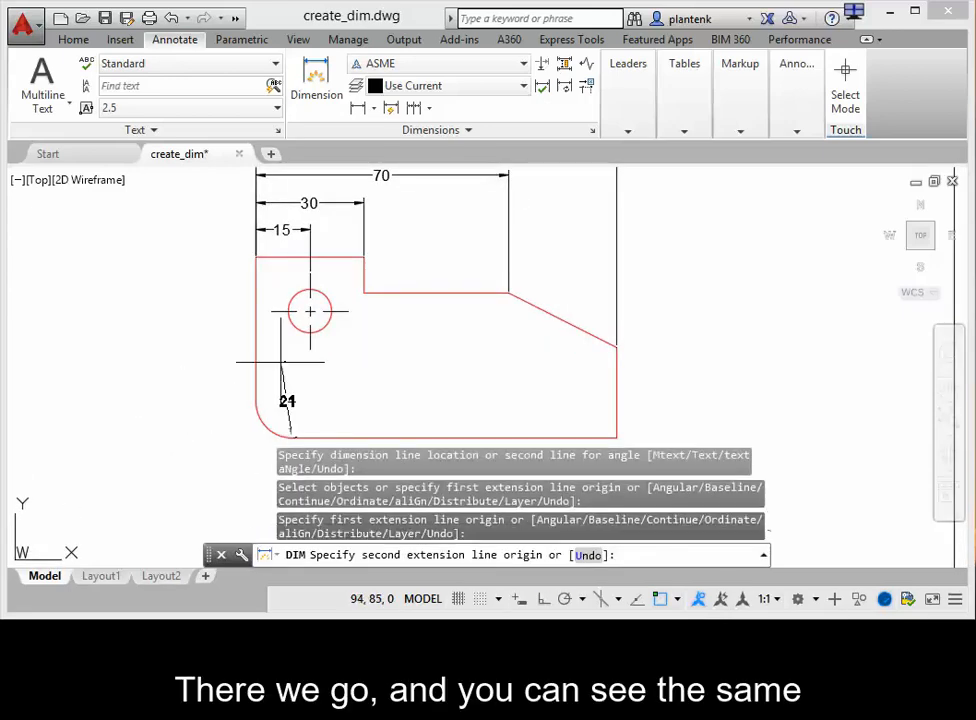
click(269, 311)
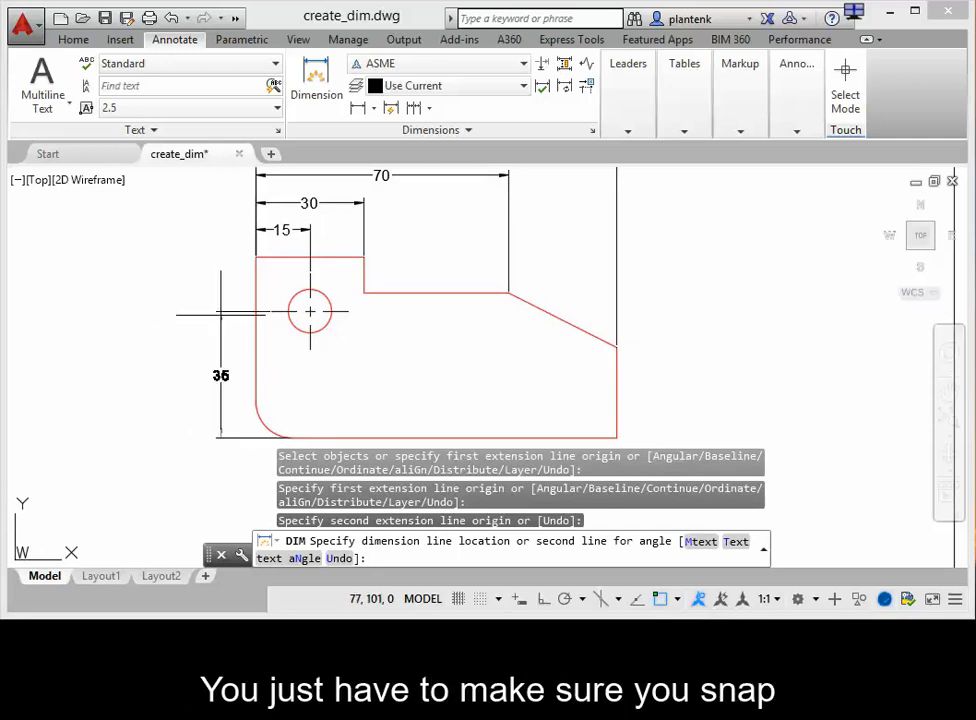
click(219, 309)
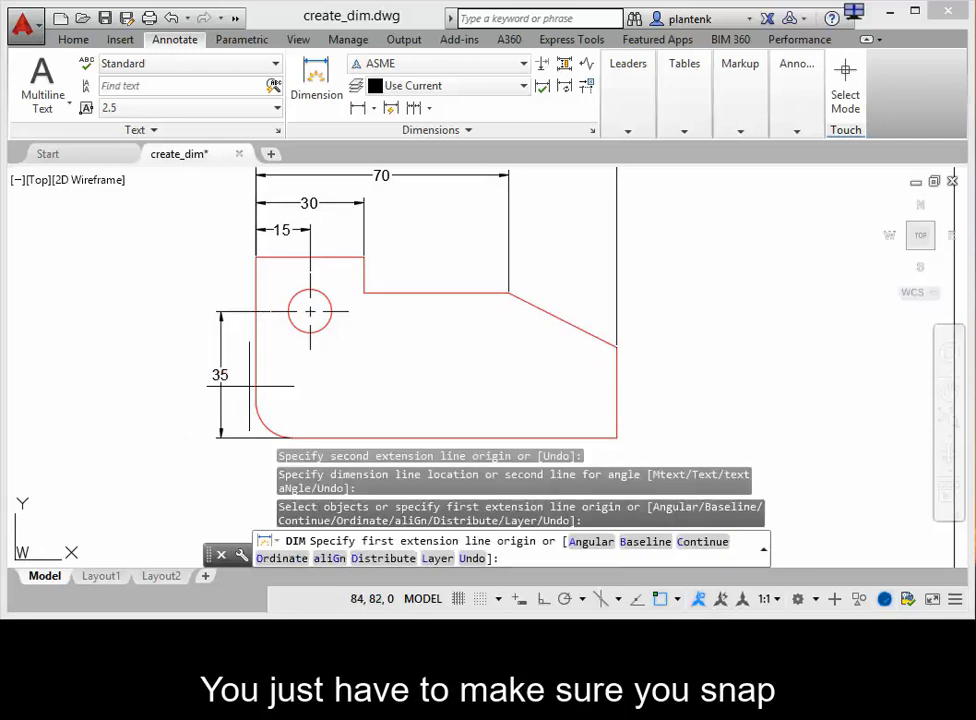
Add two vertical dimensions further left, from the bottom edge to the step's inner corner and to the part's upper-left corner
click(291, 437)
click(363, 292)
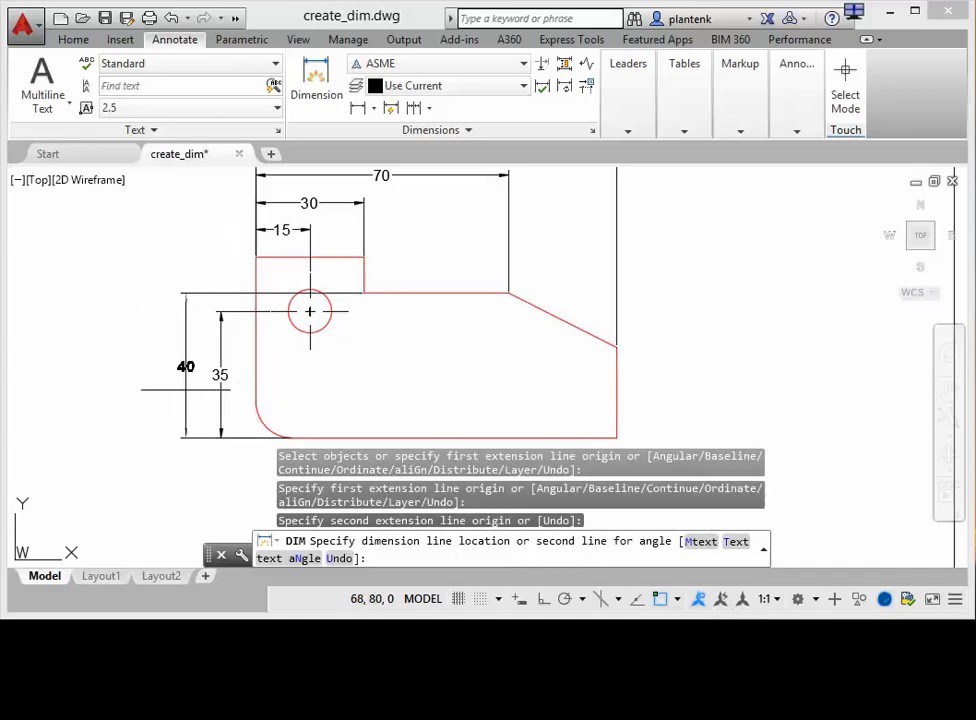
click(185, 366)
click(291, 437)
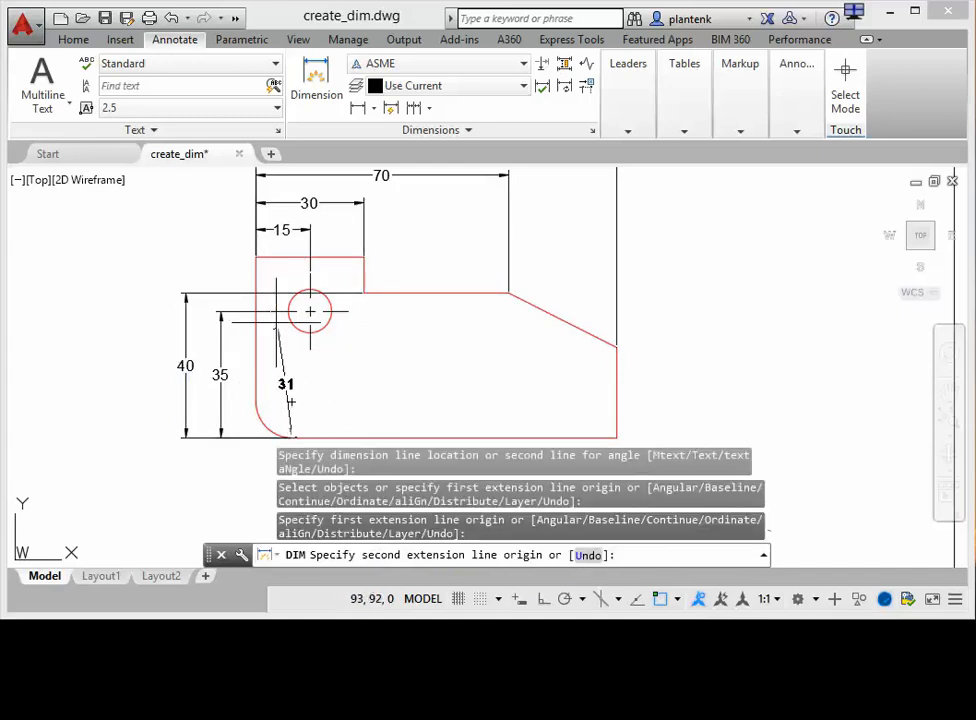
click(255, 257)
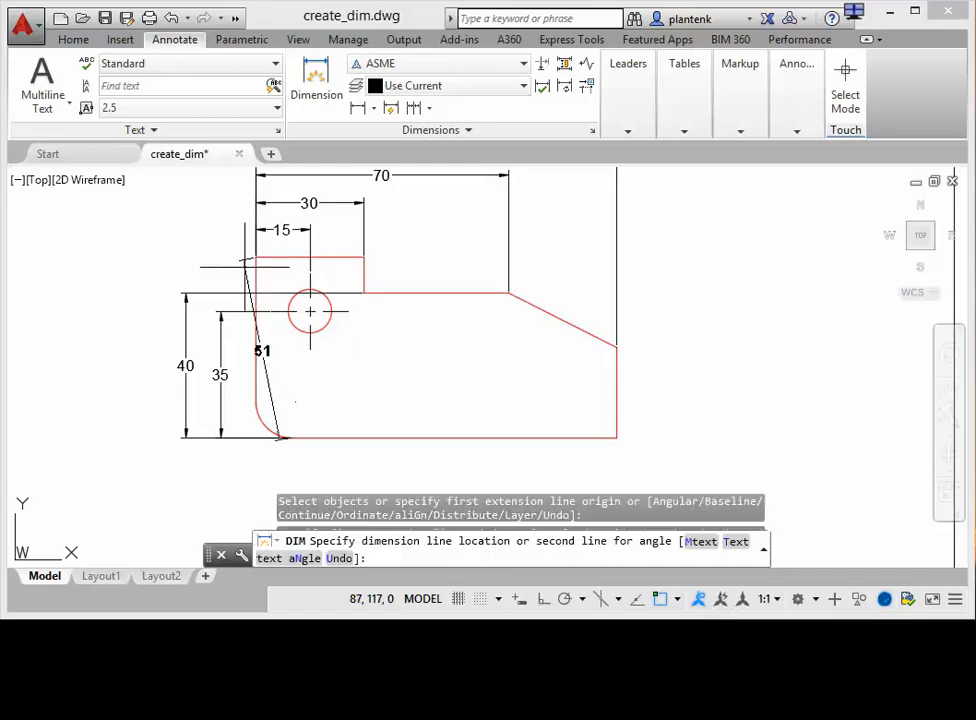
click(152, 269)
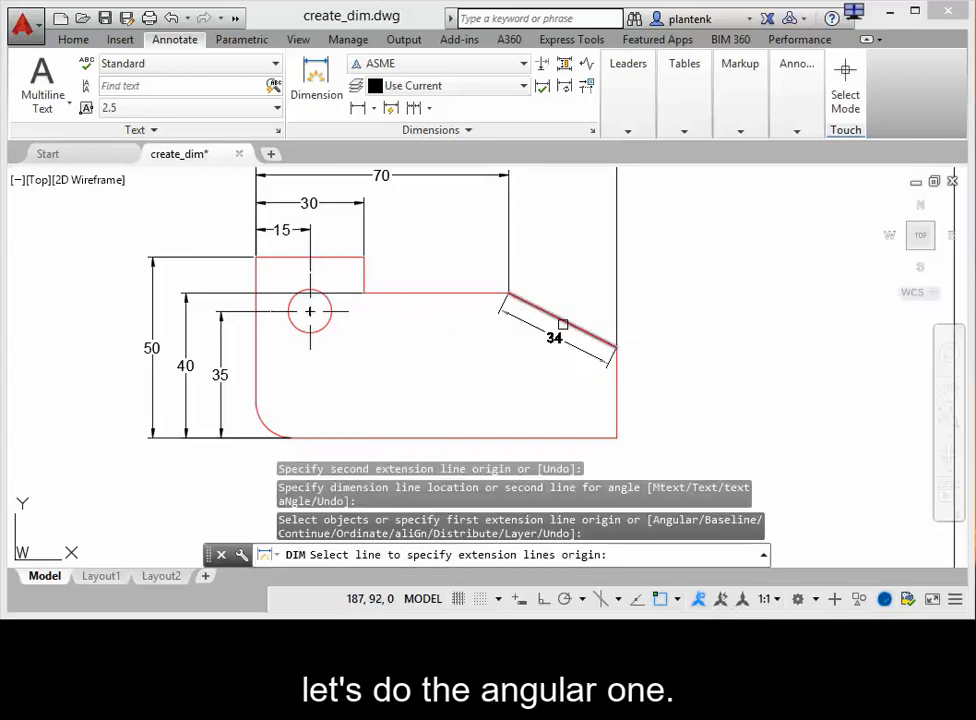
Add an angular dimension between the sloped edge and the adjoining horizontal edge, placed just outside the part's right side
click(565, 323)
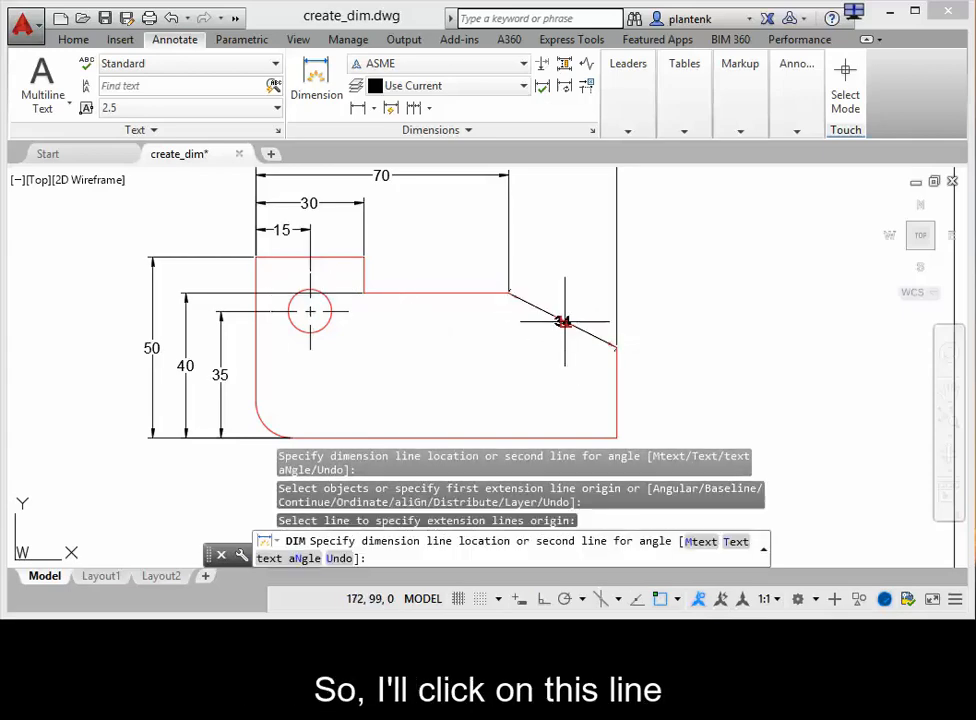
click(495, 293)
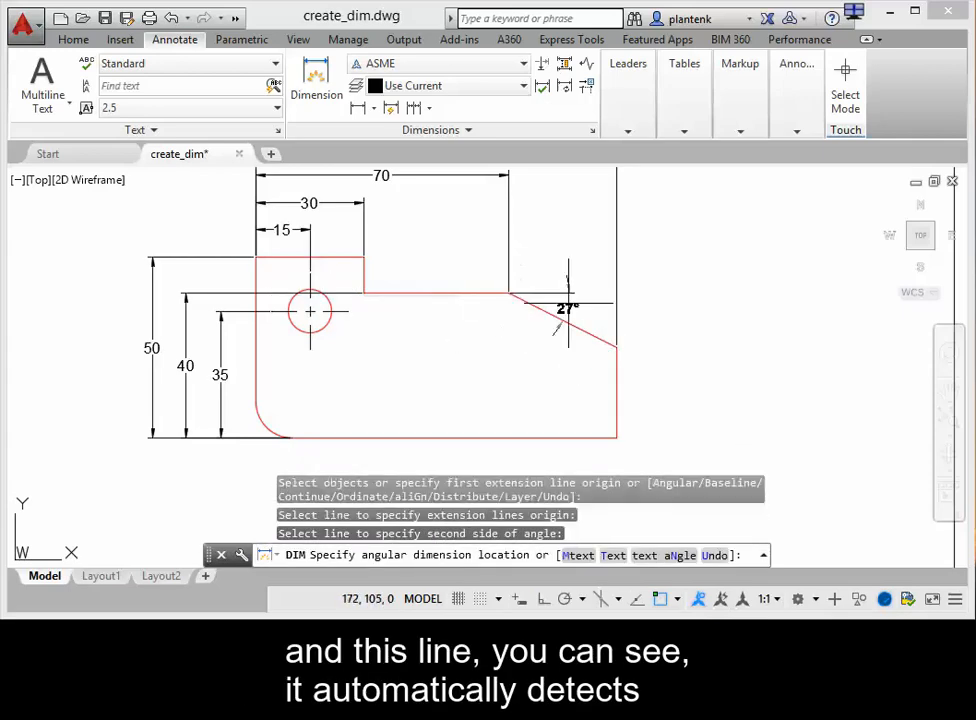
click(667, 332)
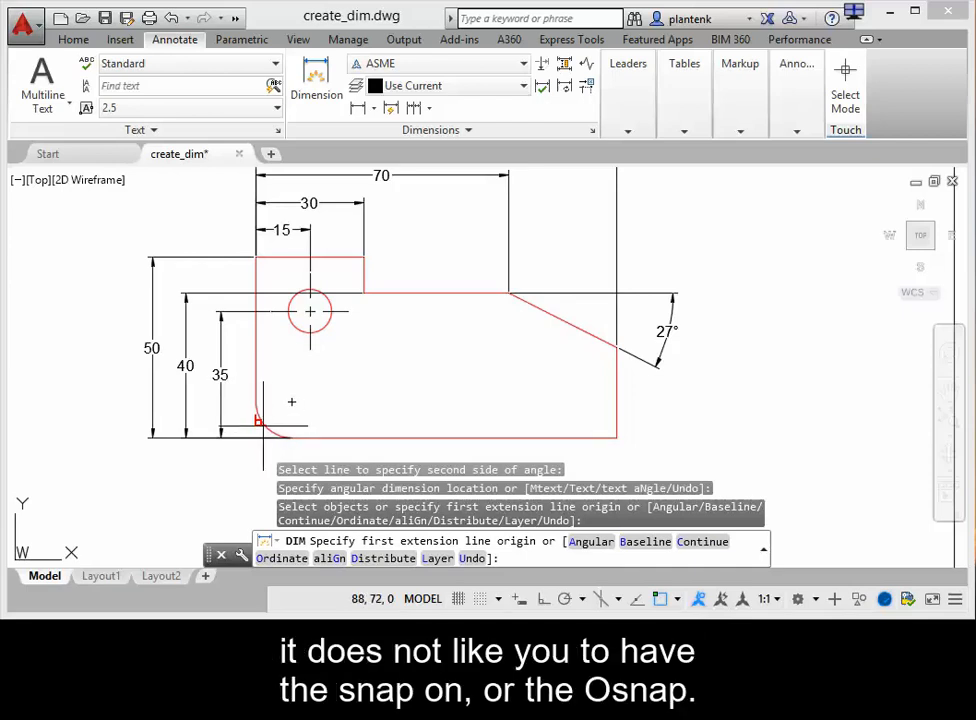
Turn off object snap and add a radius dimension to the rounded lower-left corner, placed outside below the part
click(660, 599)
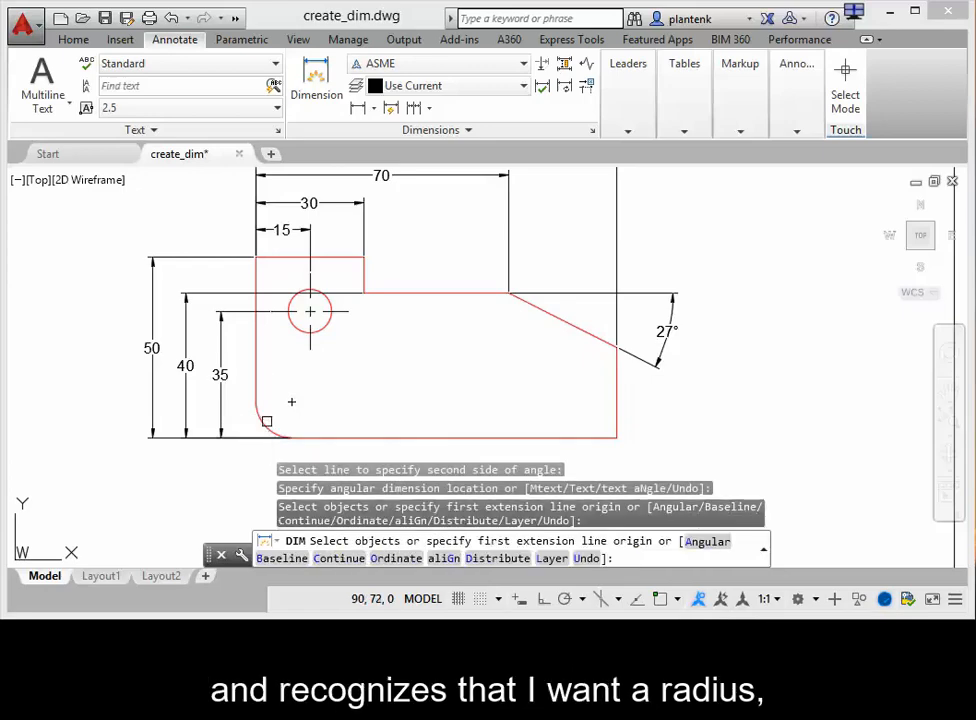
click(263, 405)
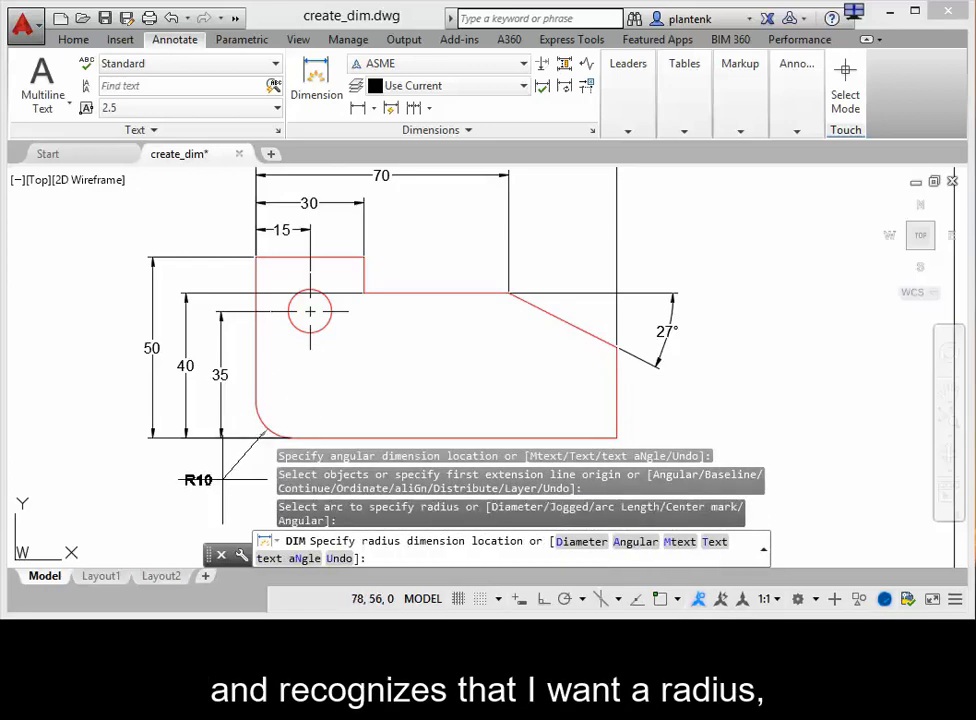
click(222, 480)
Add a diameter dimension to the hole, with its text placed outside the part's upper-left corner
click(293, 300)
click(292, 302)
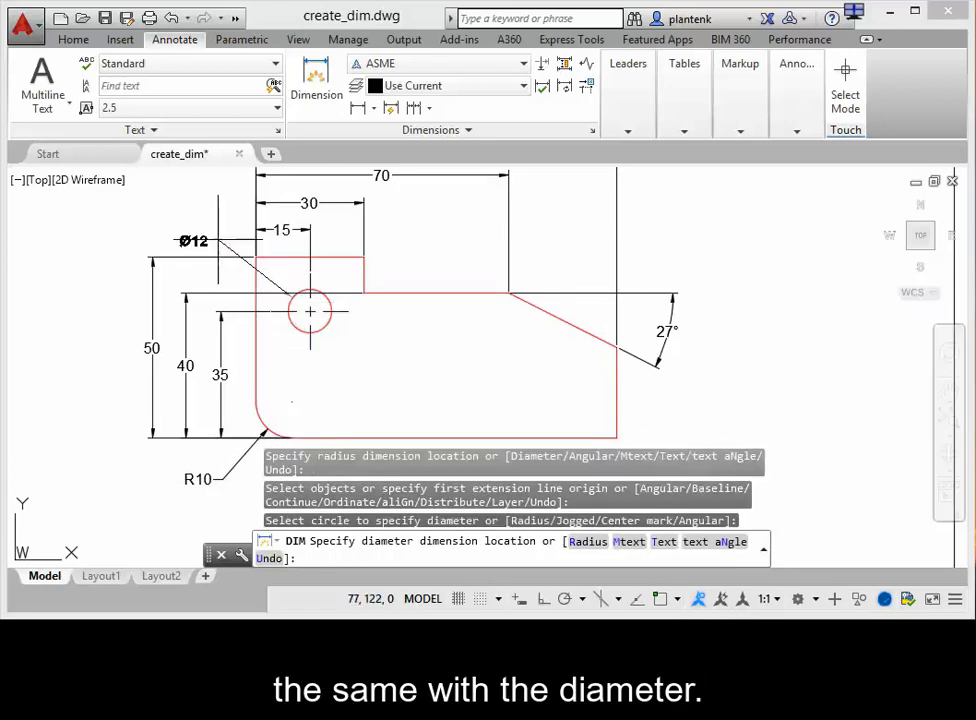
click(190, 213)
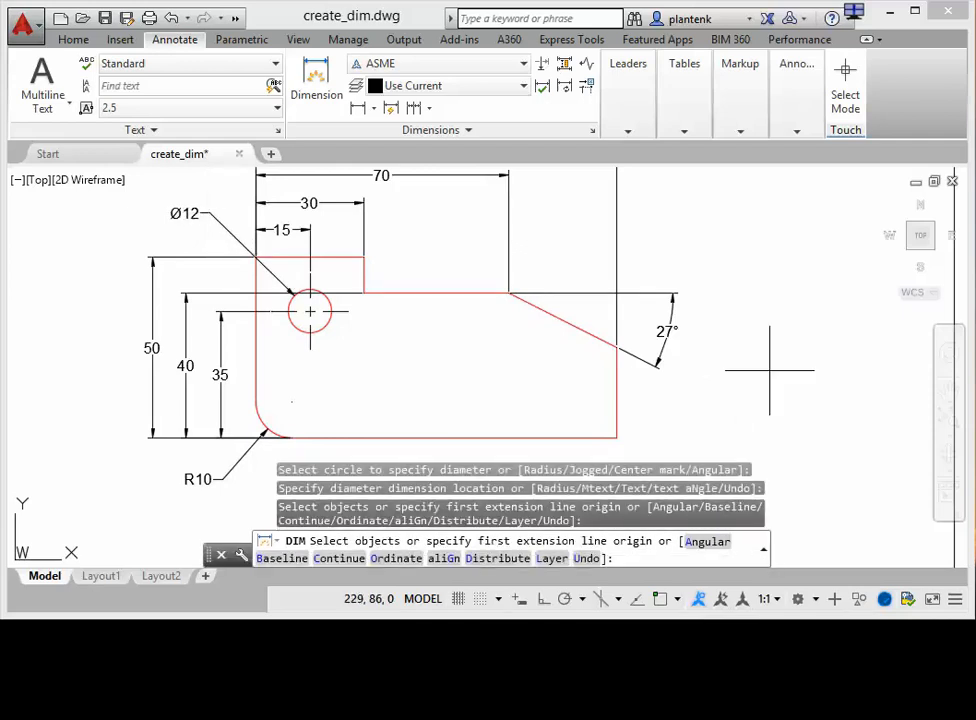